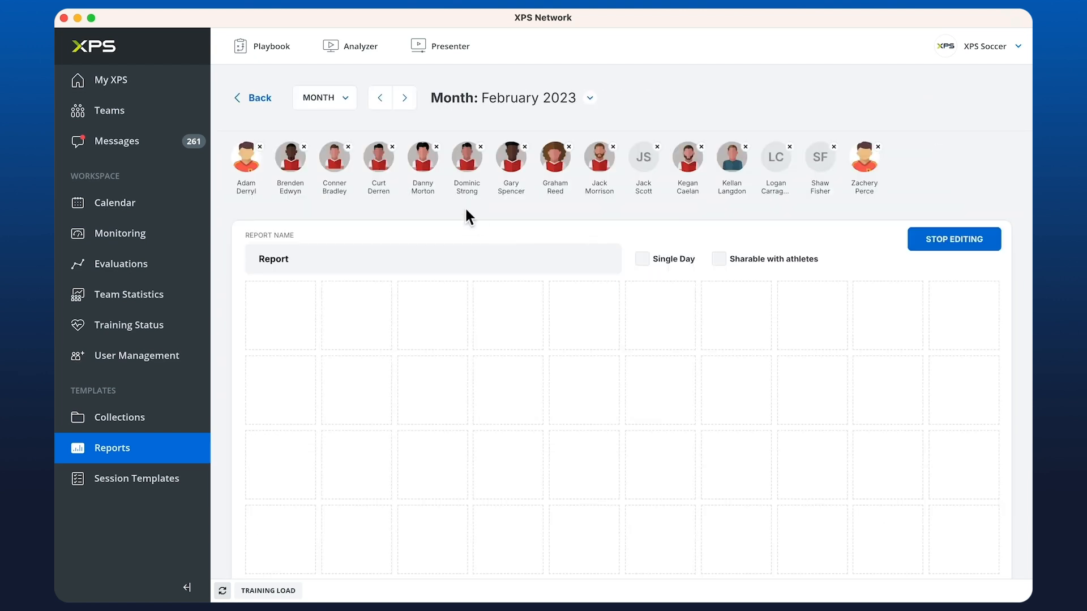
Name the report "Wellness & Training Load".
scroll(464, 209, down, 2)
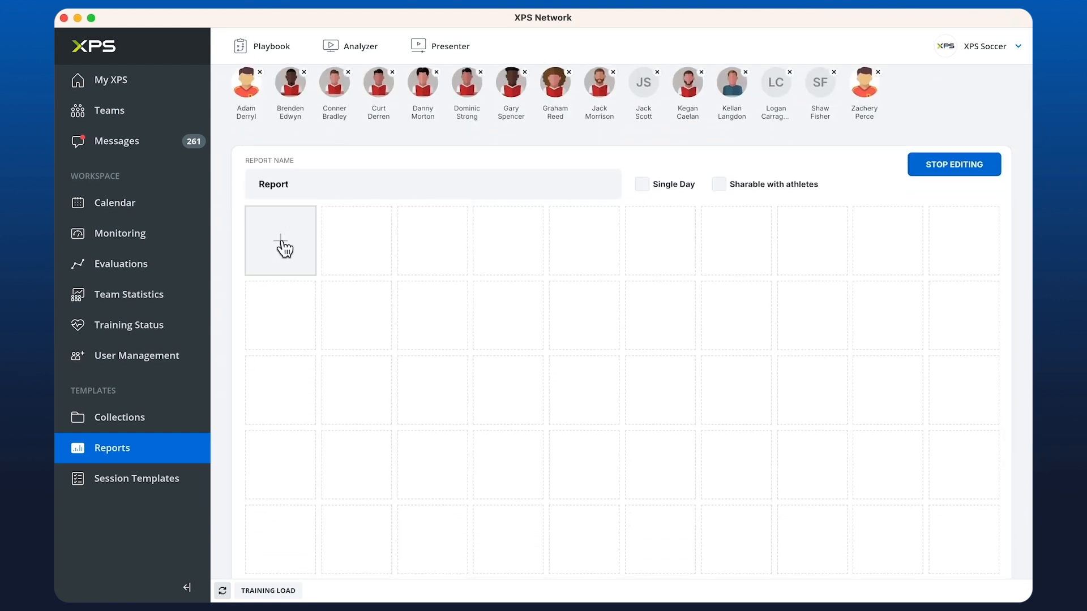
click(280, 252)
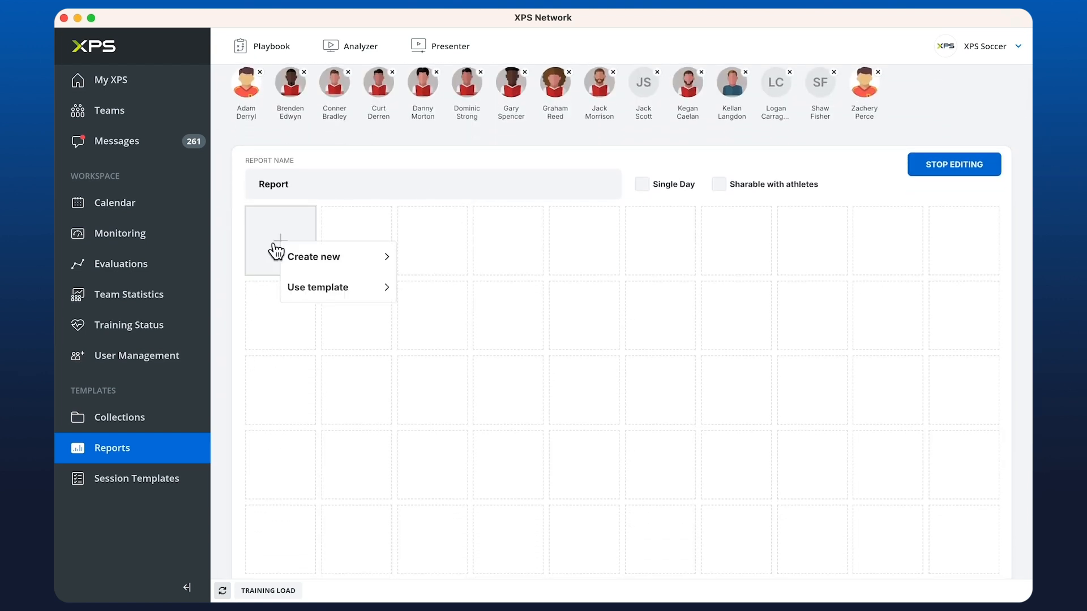
mouse_move(308, 258)
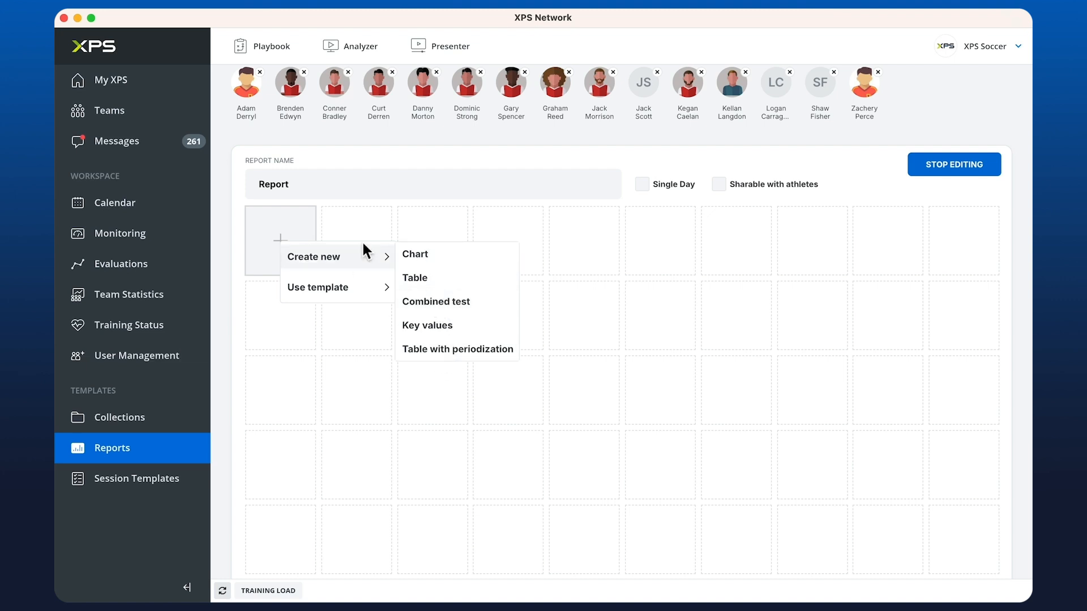
text(Wellness & Training Load)
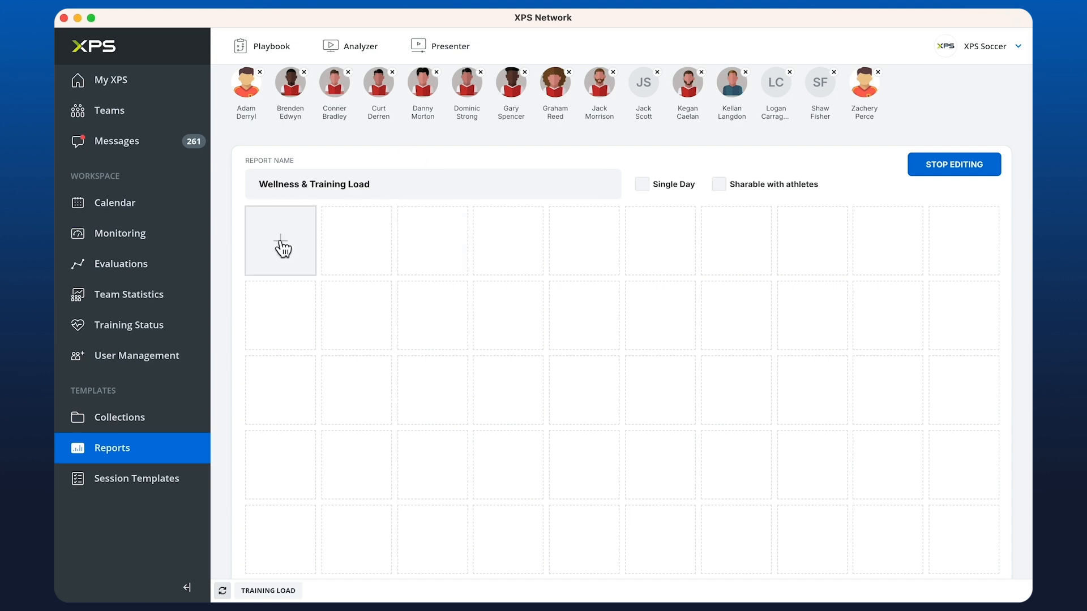
Create a new Combined test widget in the first grid cell and title it "Readiness | Team".
click(283, 247)
mouse_move(306, 256)
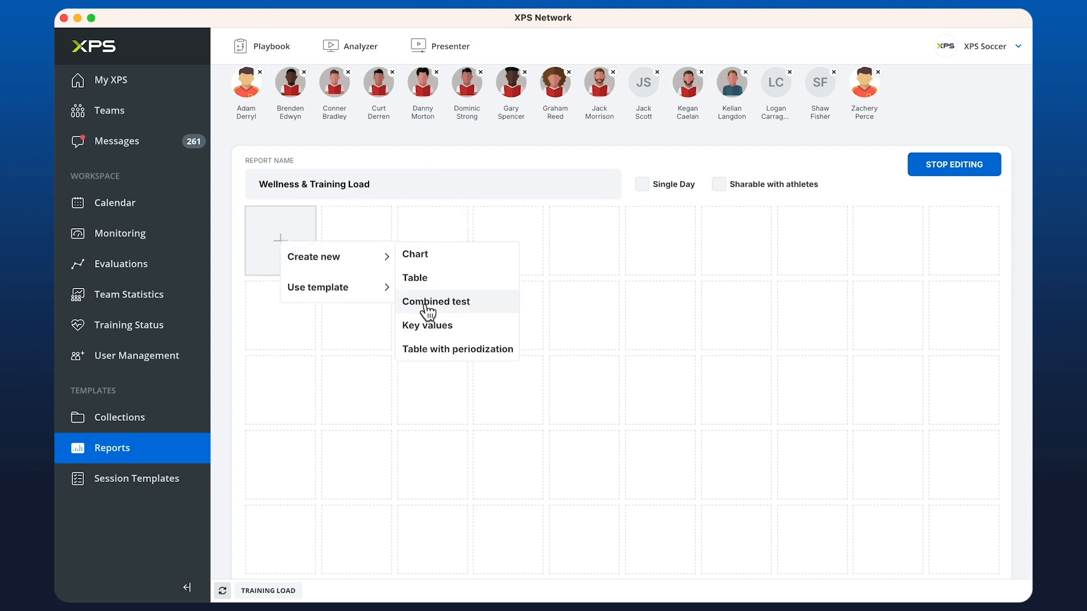
click(427, 306)
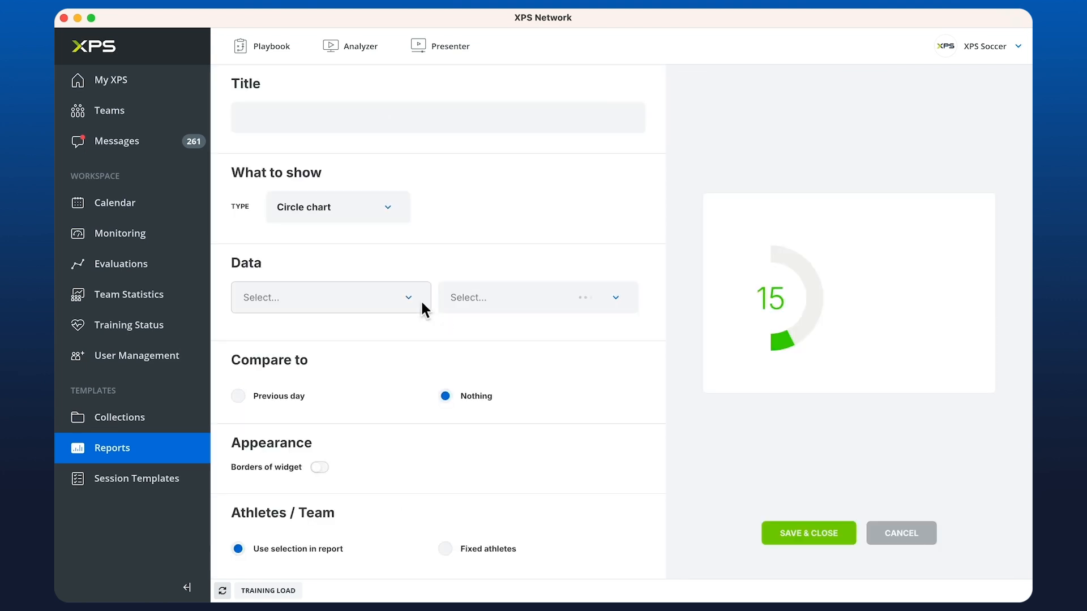
click(373, 127)
text(Readiness)
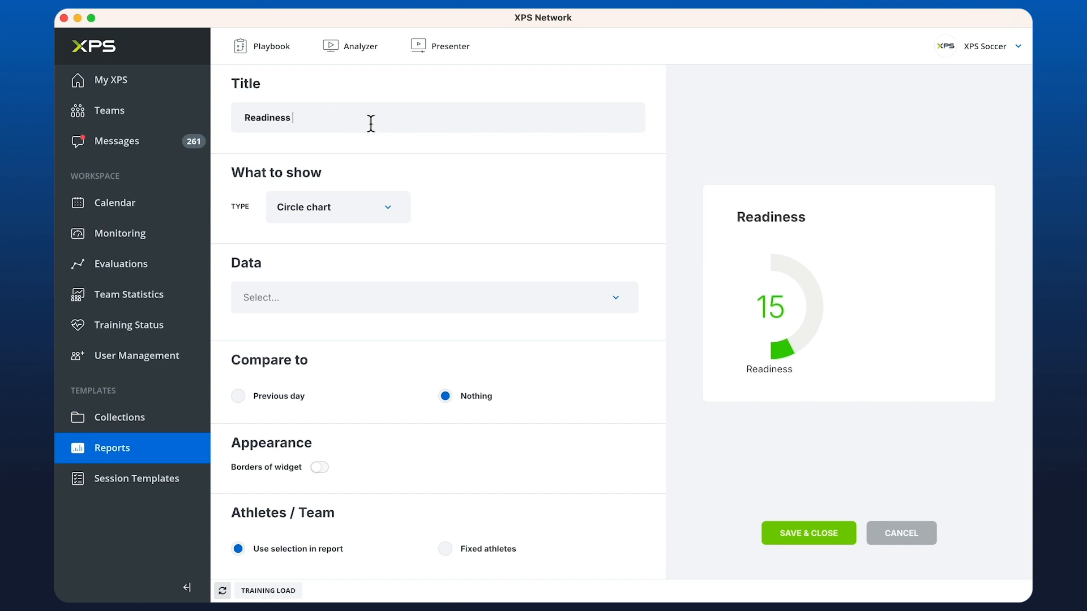
text( | Team)
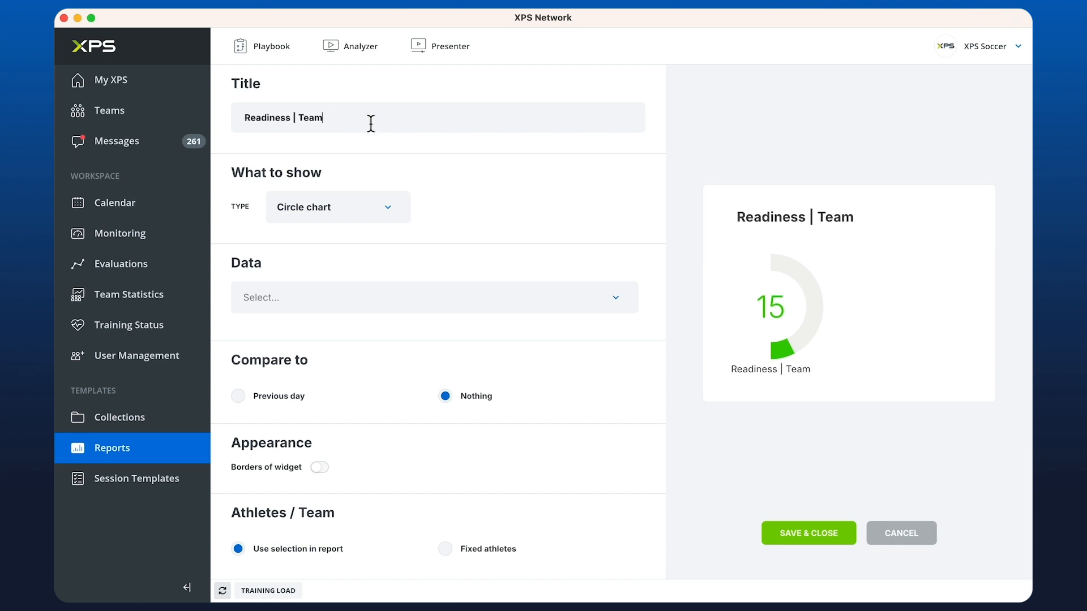
Show the widget as a circle chart and choose Readiness as its data.
click(388, 207)
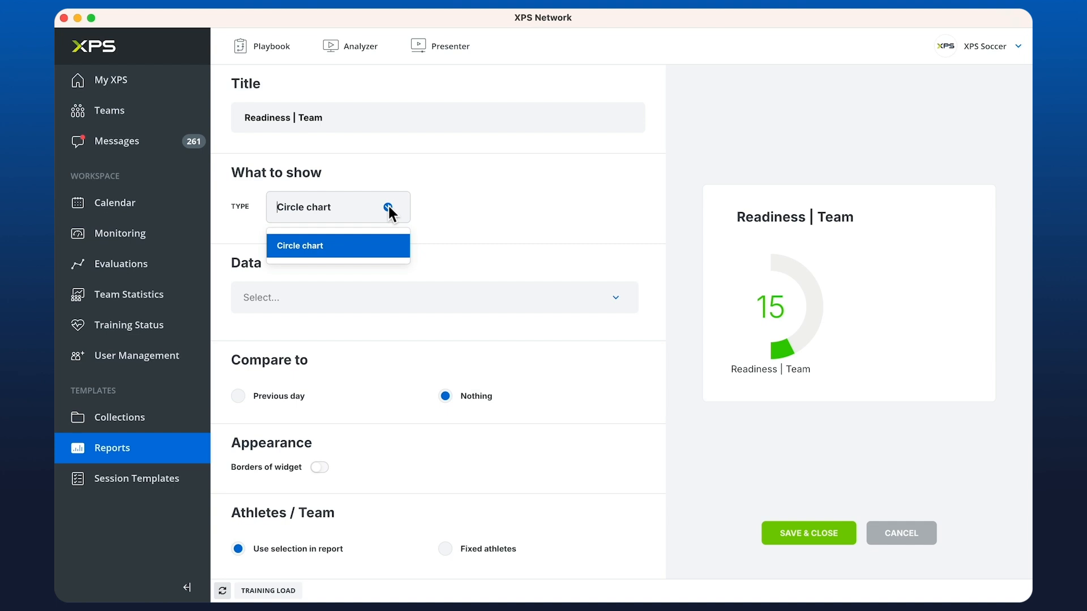
click(333, 246)
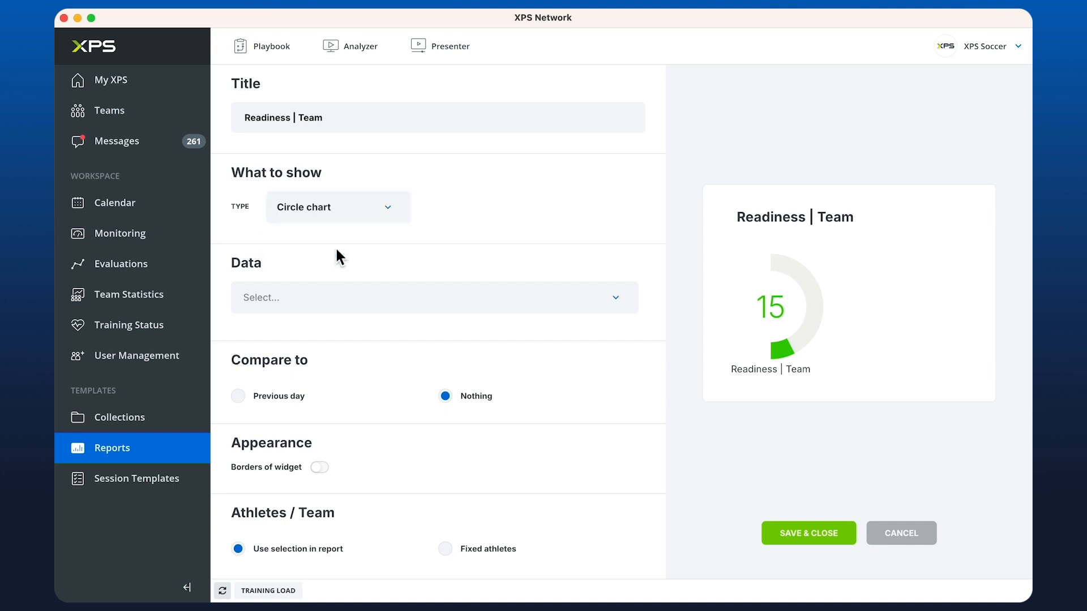
click(314, 301)
scroll(323, 356, down, 3)
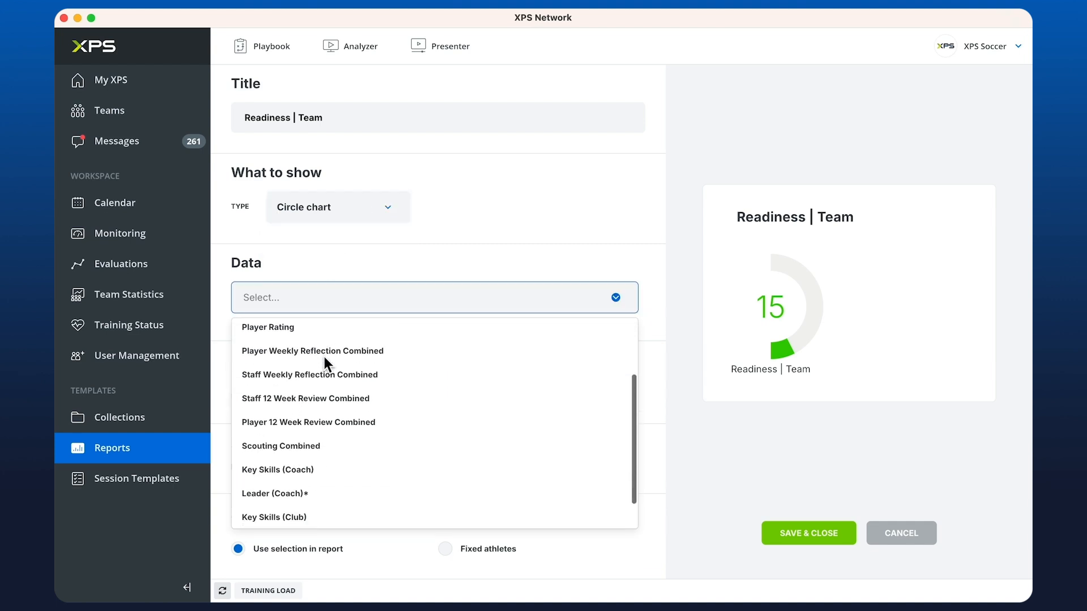
scroll(325, 493, up, 4)
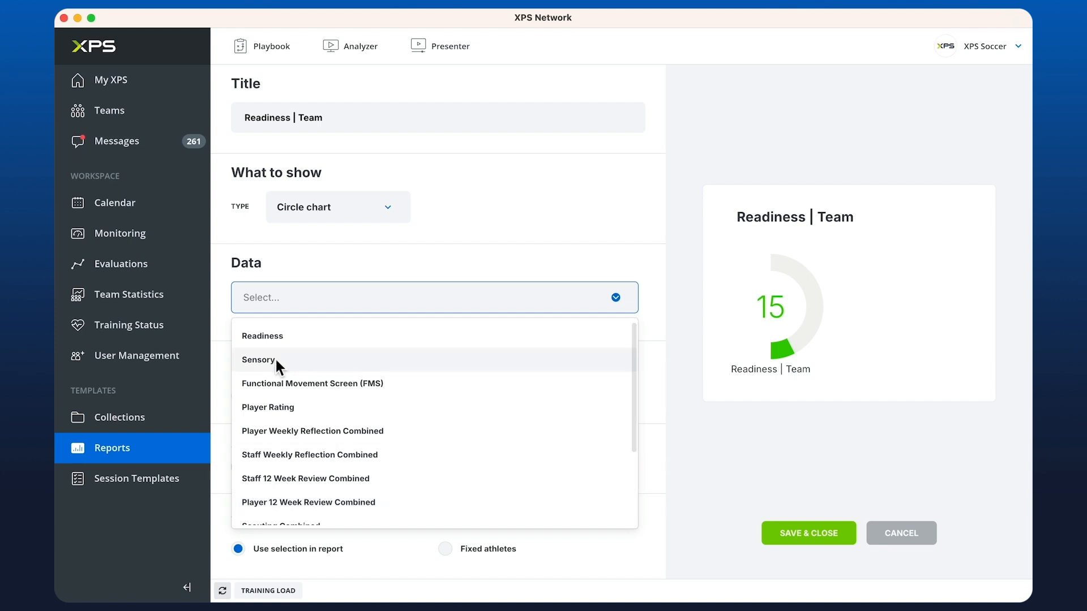
click(266, 336)
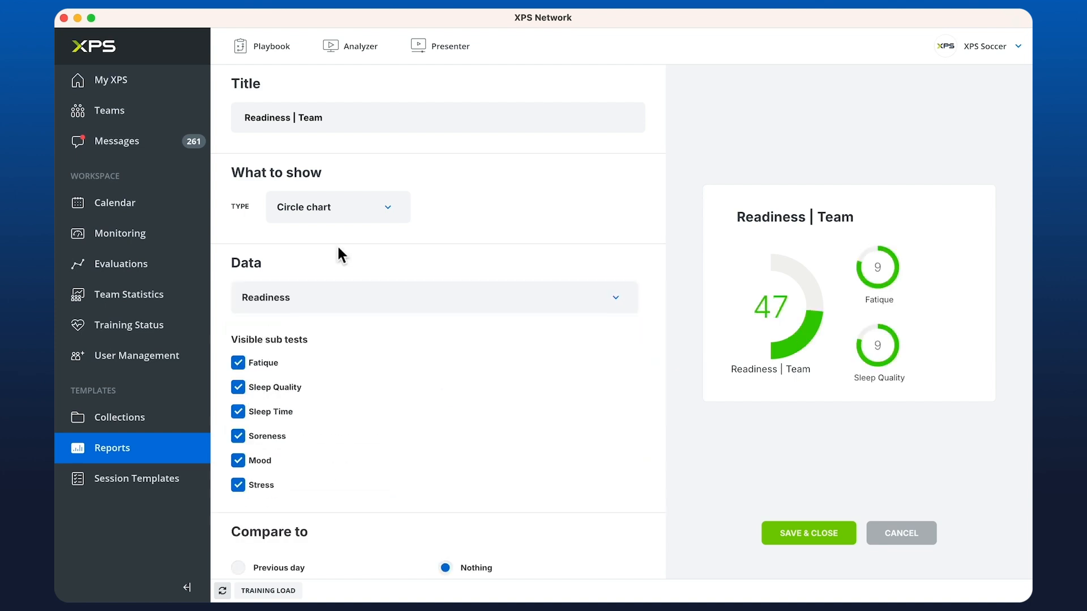
Set the Readiness widget to compare with the previous day and save it to the report.
scroll(355, 206, down, 1)
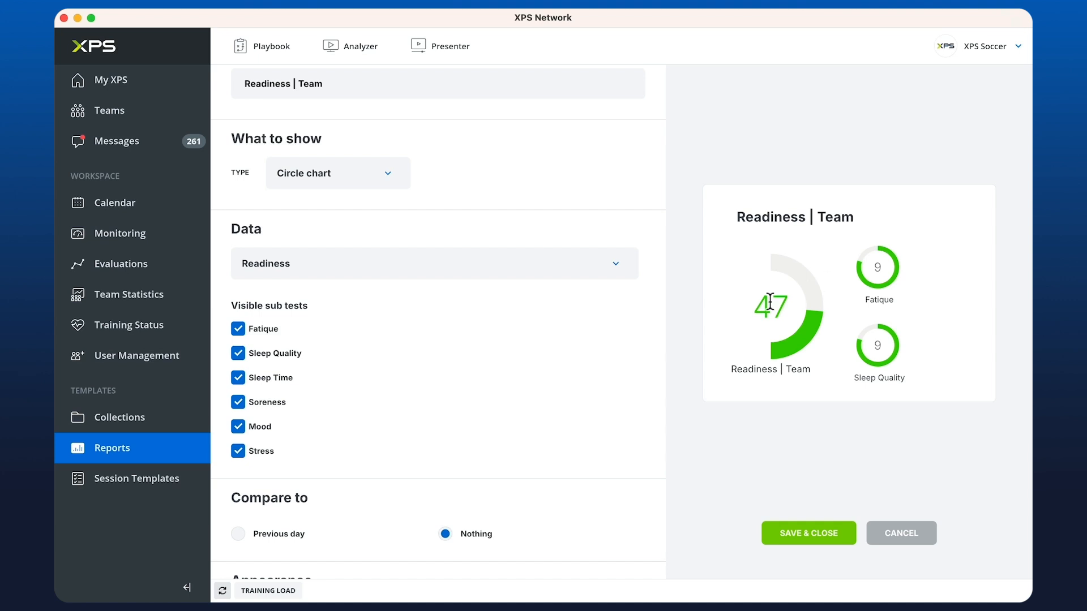
click(187, 588)
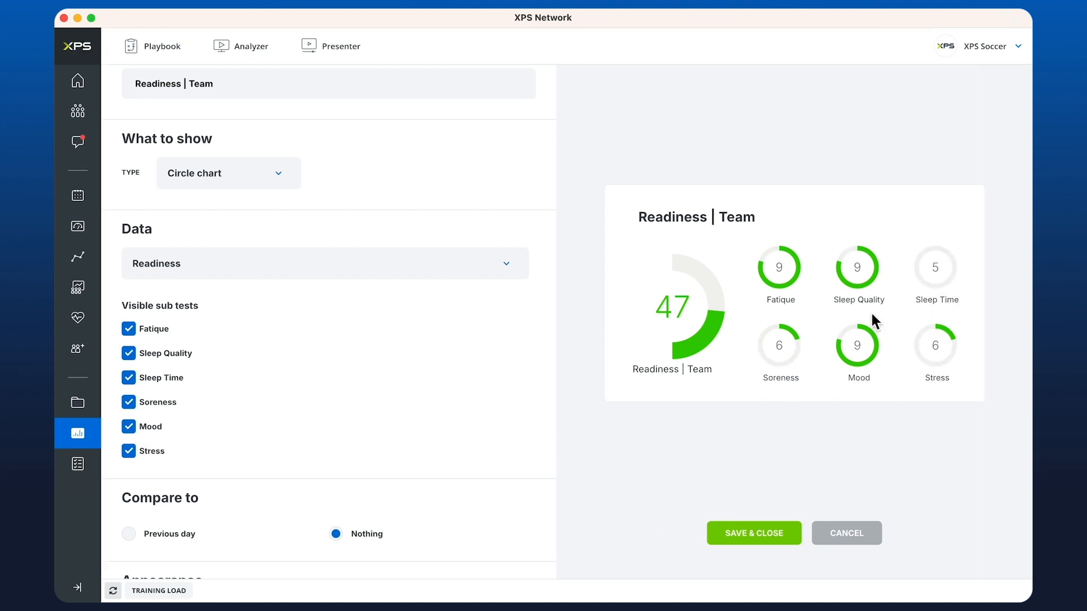
click(77, 587)
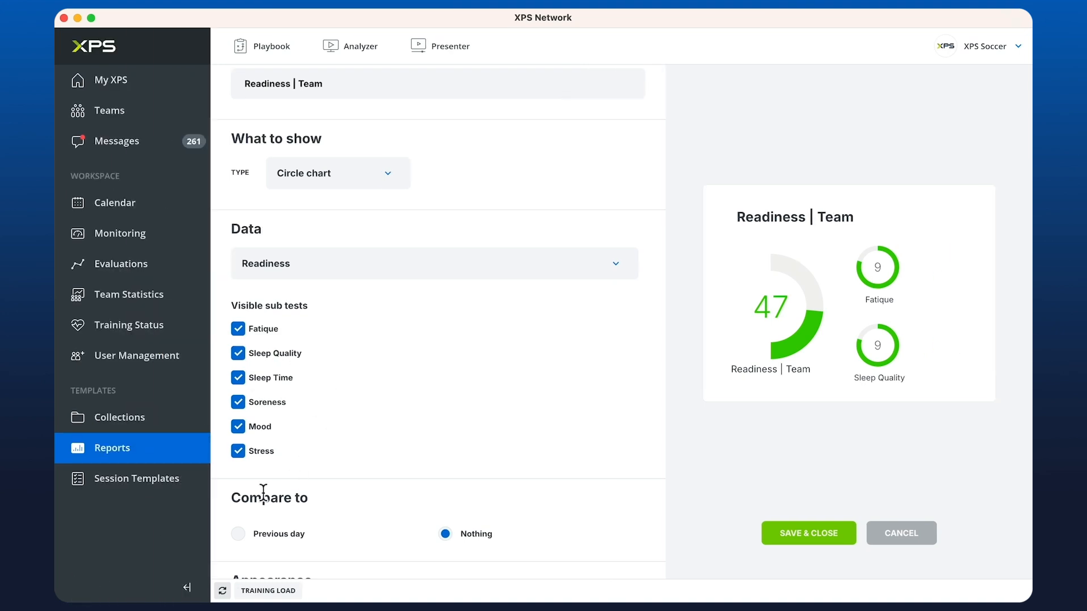
click(240, 542)
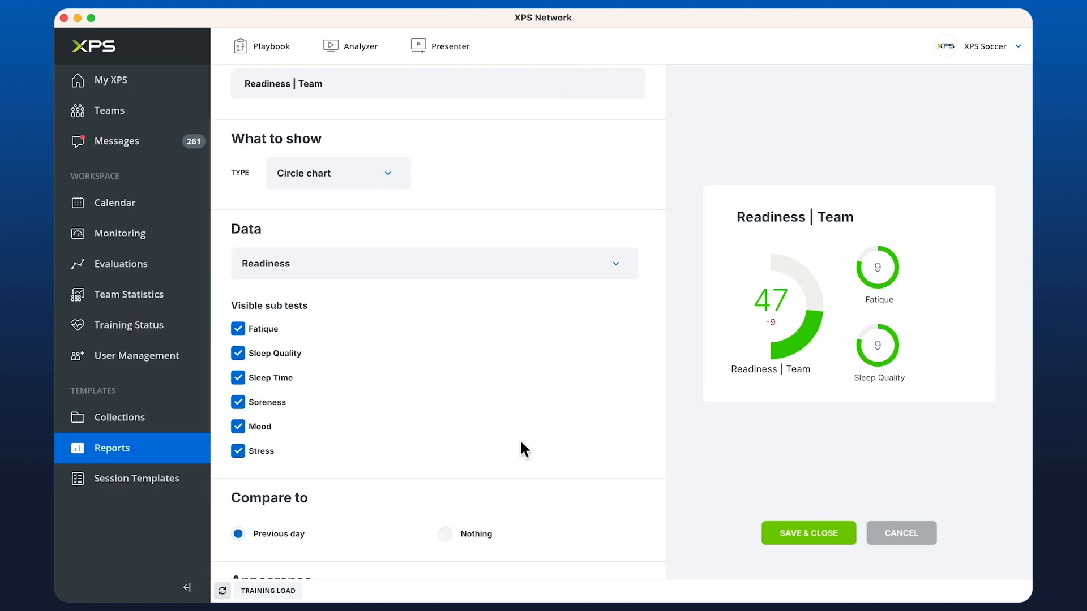
click(832, 544)
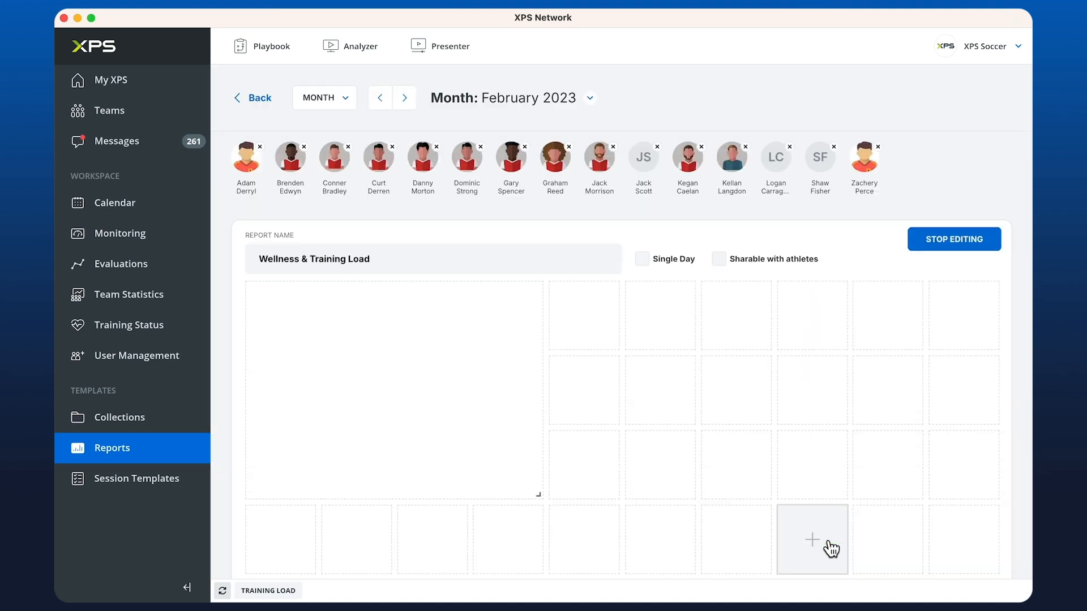
Widen the Readiness | Team widget by one grid column so that it spans five columns.
scroll(572, 475, down, 4)
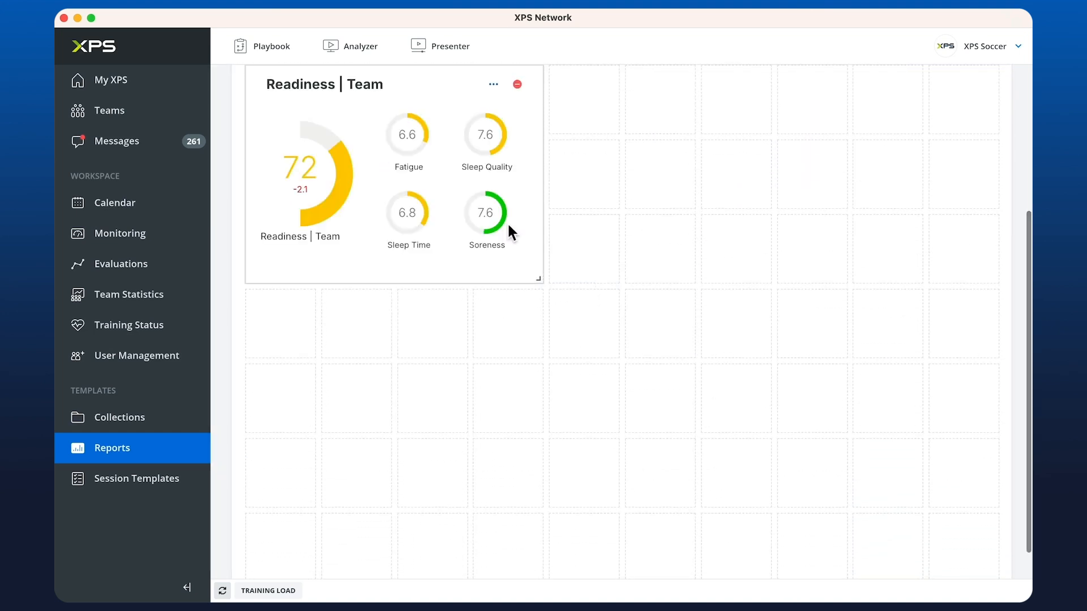
scroll(521, 257, up, 2)
drag(539, 367, 625, 376)
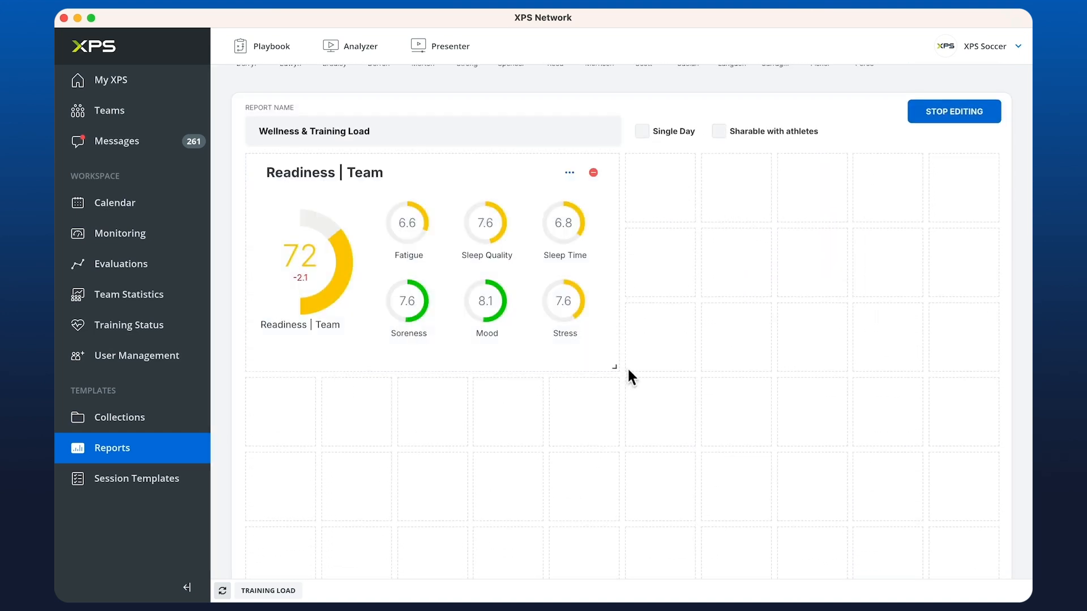
Create a Key values widget in the cell beside the Readiness widget and title it "Training Load | Team".
scroll(651, 447, up, 3)
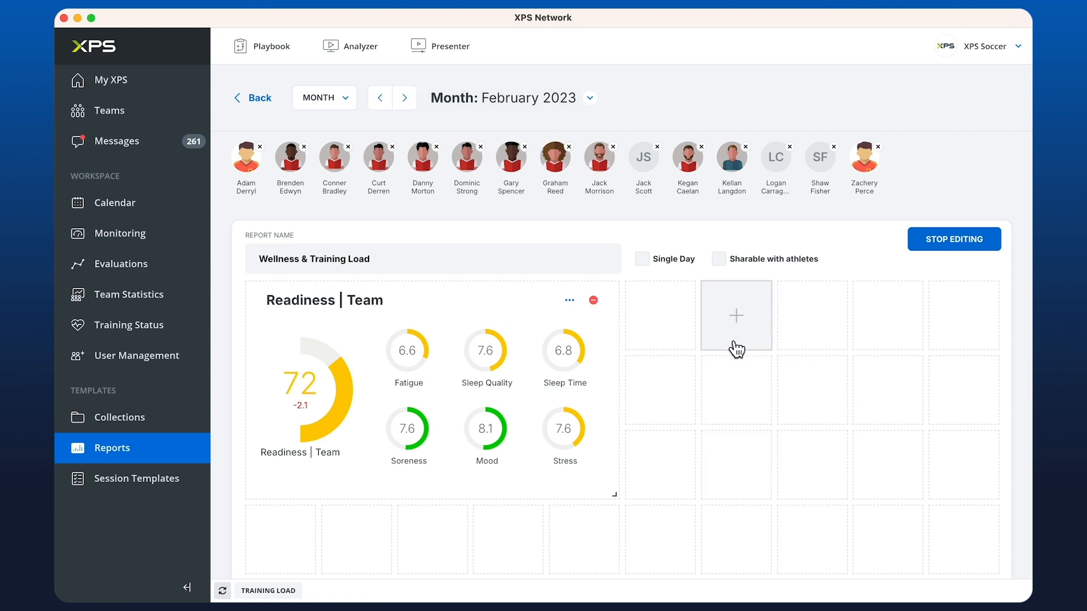
click(659, 318)
mouse_move(690, 334)
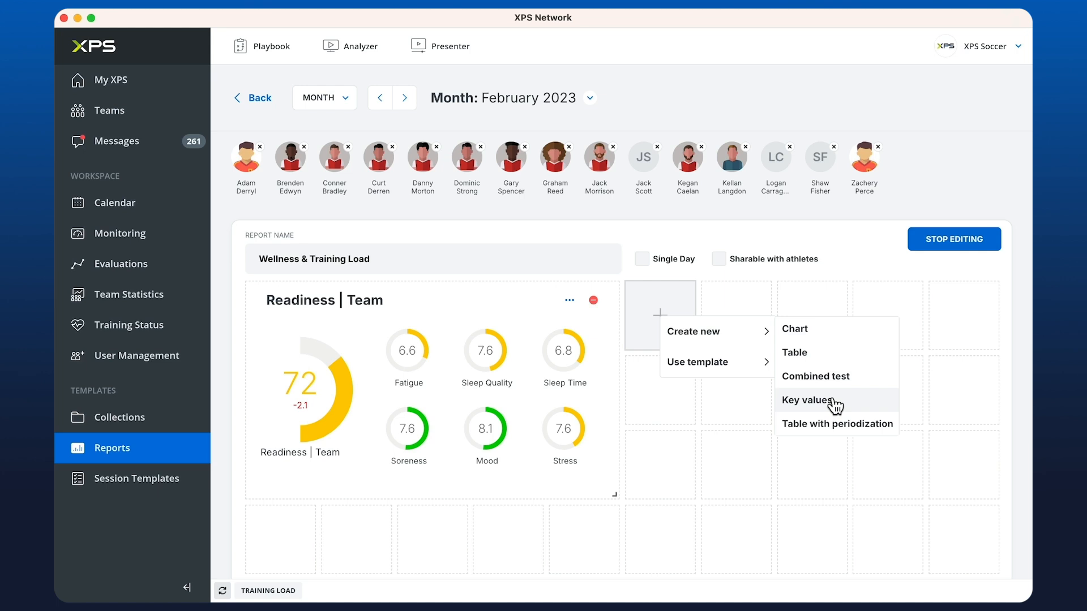
click(835, 403)
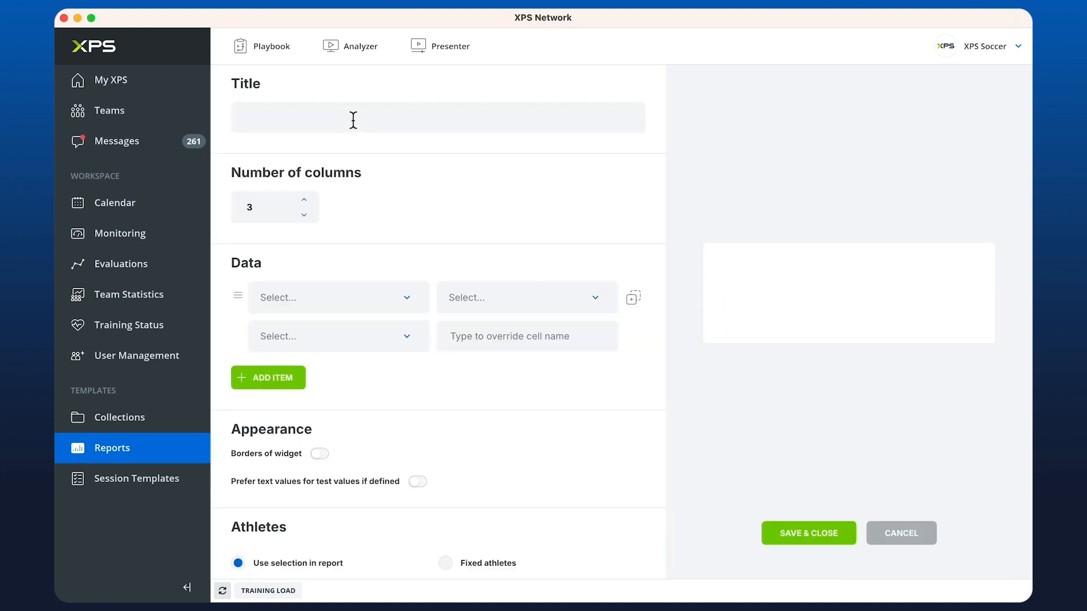
text(Training Load | Team)
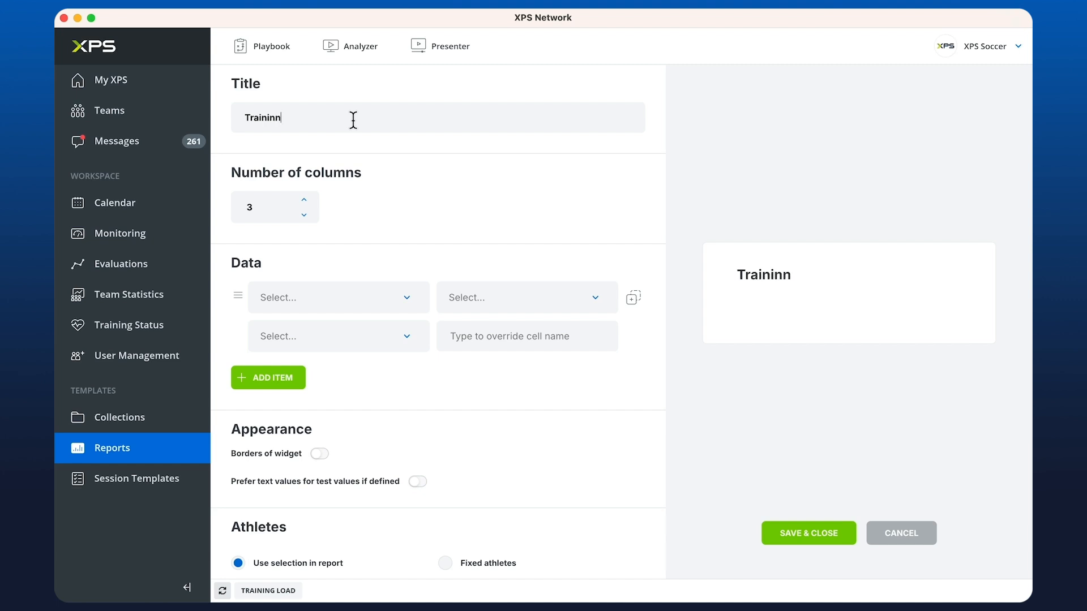
Set the first data item to Training Load, Total Load, Score.
click(403, 297)
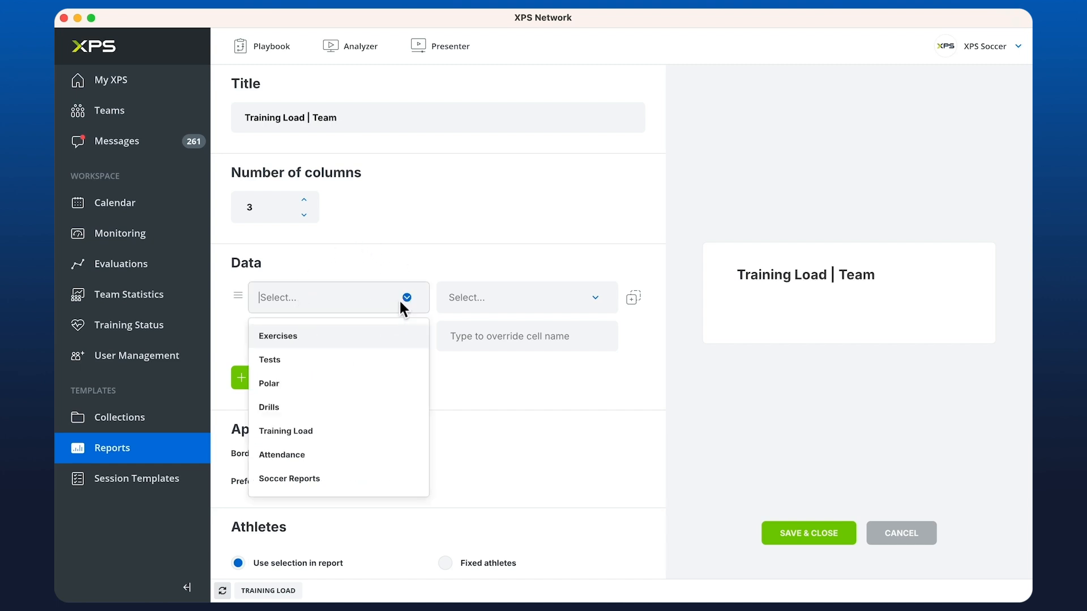
click(296, 431)
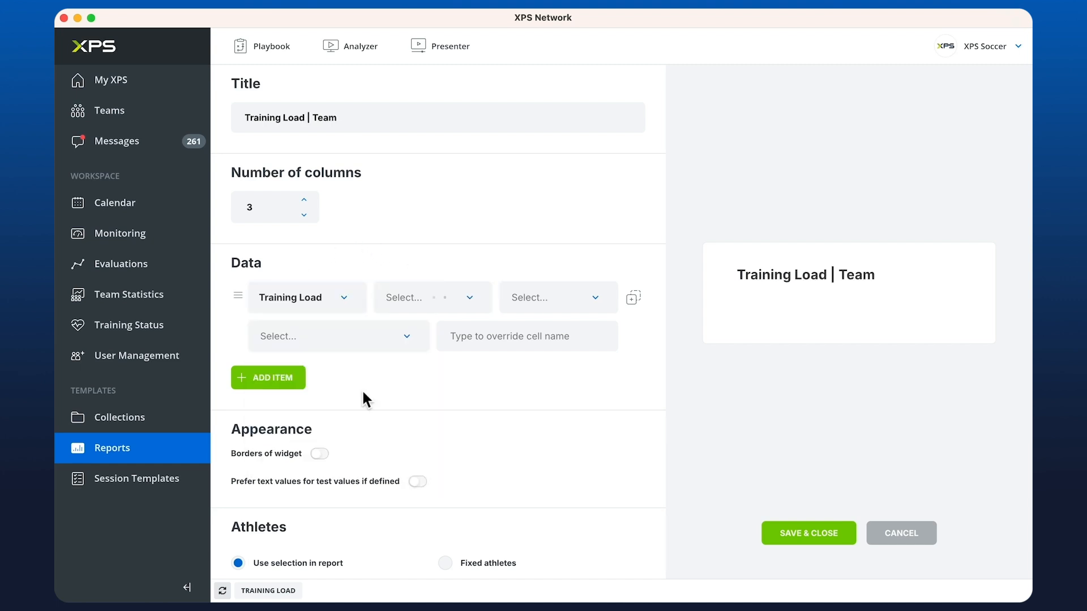
click(449, 296)
click(438, 336)
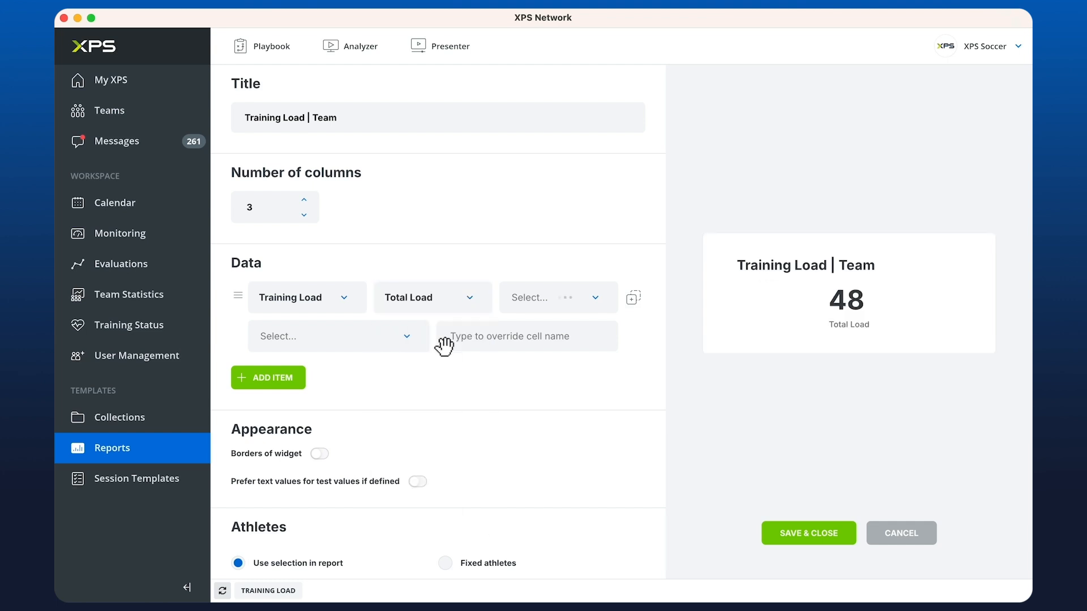
click(548, 297)
click(532, 383)
Aggregate the first data item as Average and override its cell name with "AVERAGE LOAD (ALL)".
click(355, 334)
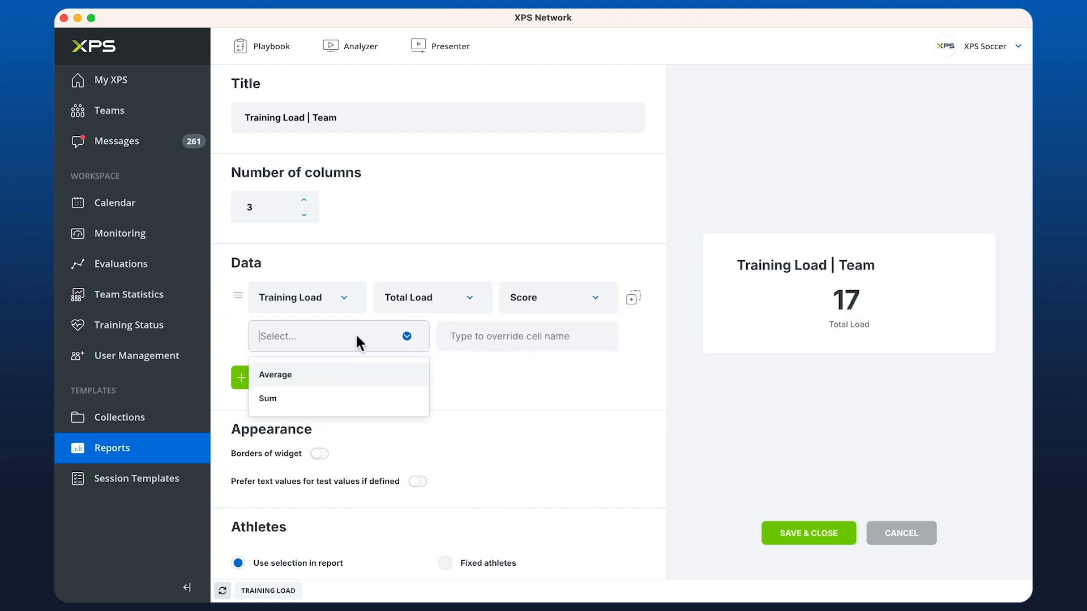
click(301, 376)
click(451, 337)
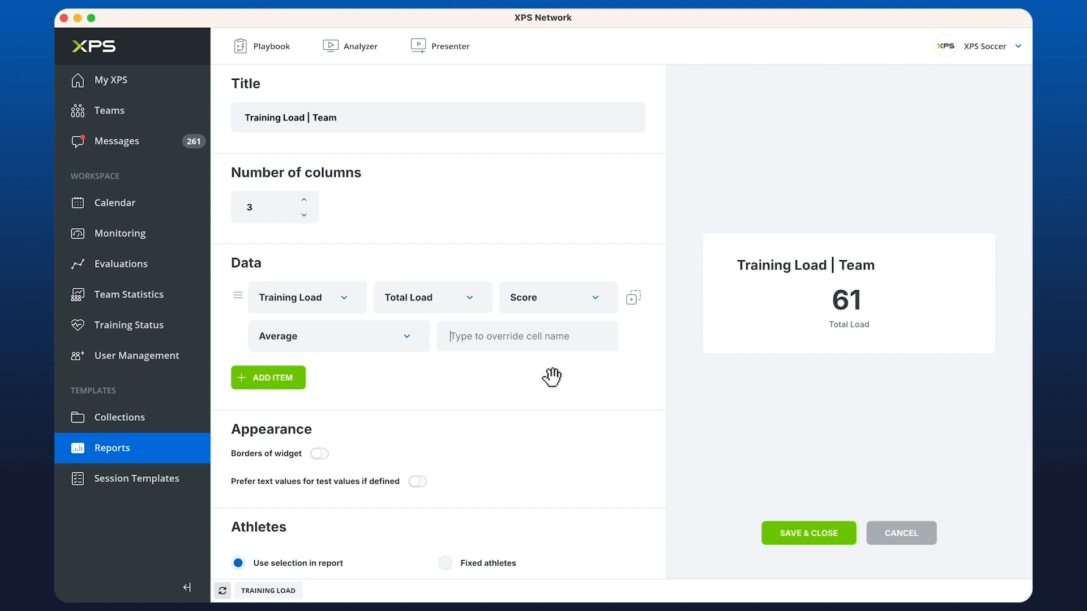
text(AVERA)
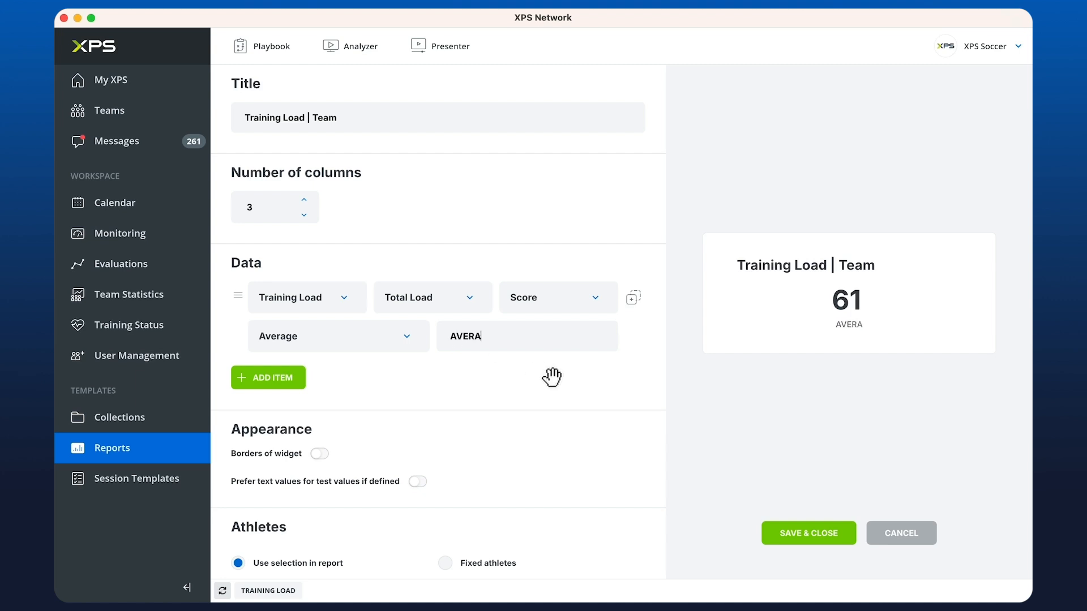
text(GE LOAD (ALL))
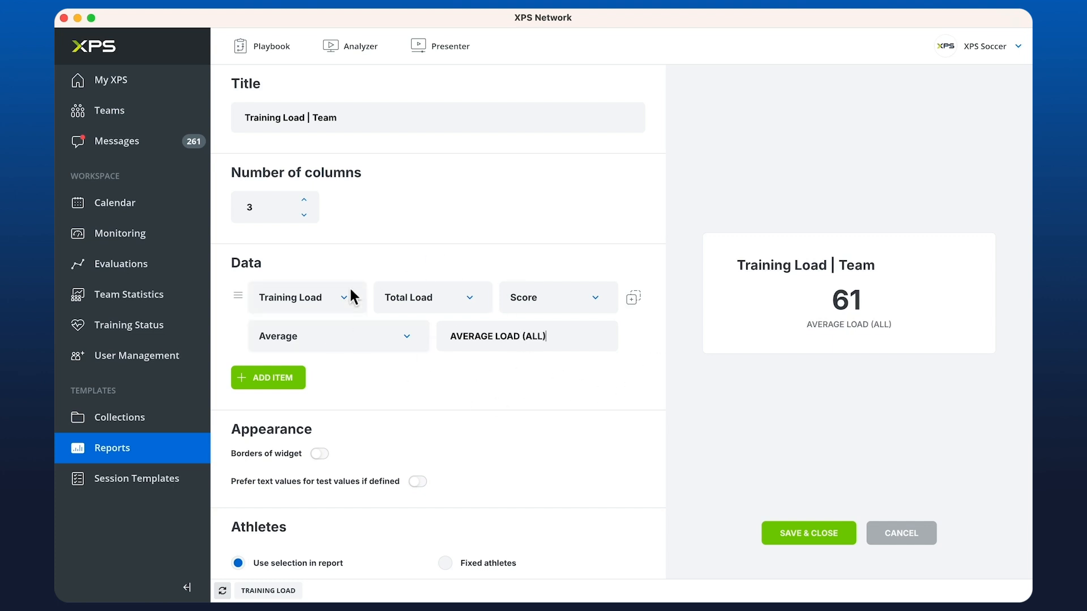
Add a second data item for Training Load, Total Load, Intensity (level) and aggregate it as Average.
click(292, 386)
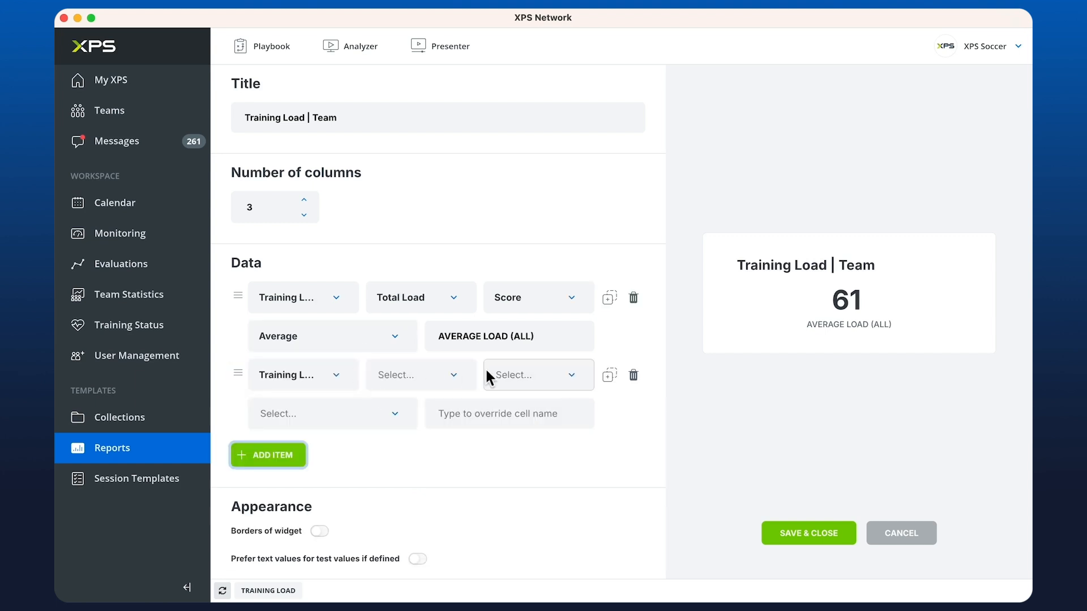
click(413, 372)
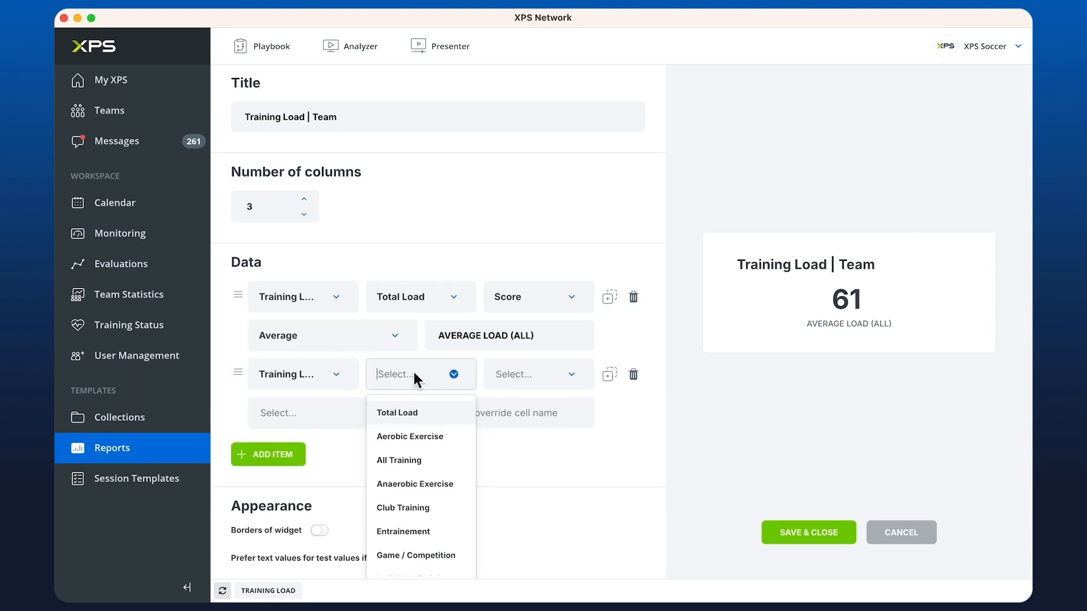
click(403, 410)
click(534, 385)
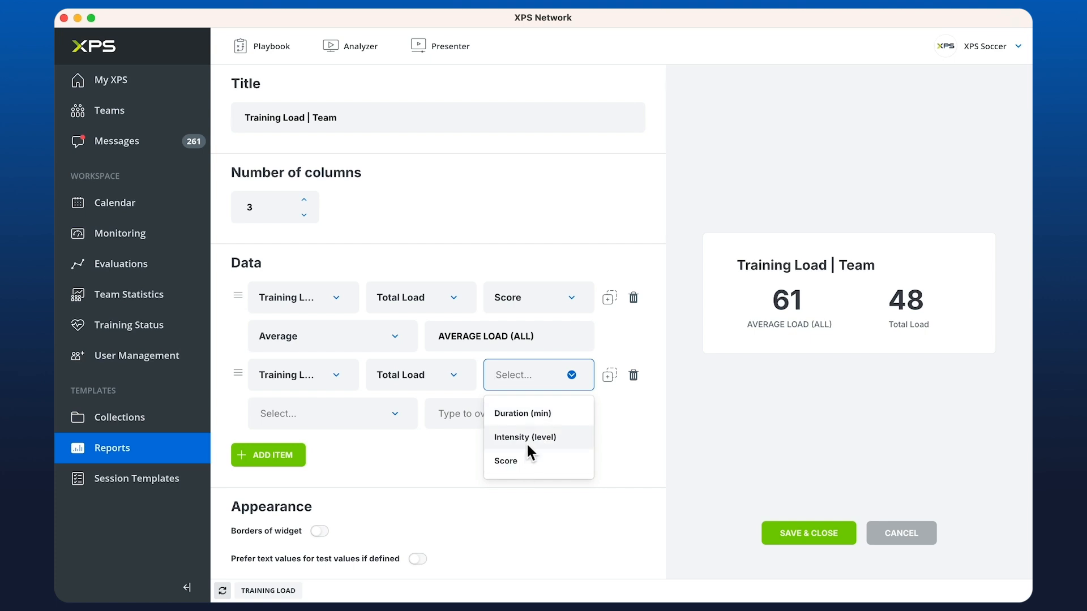
click(525, 440)
click(354, 419)
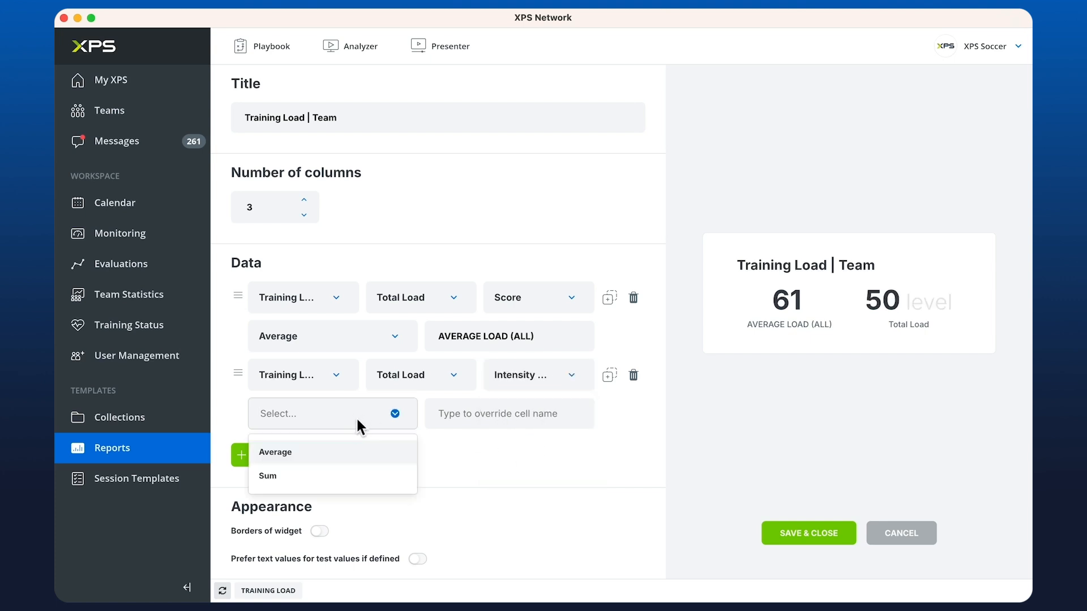
click(316, 463)
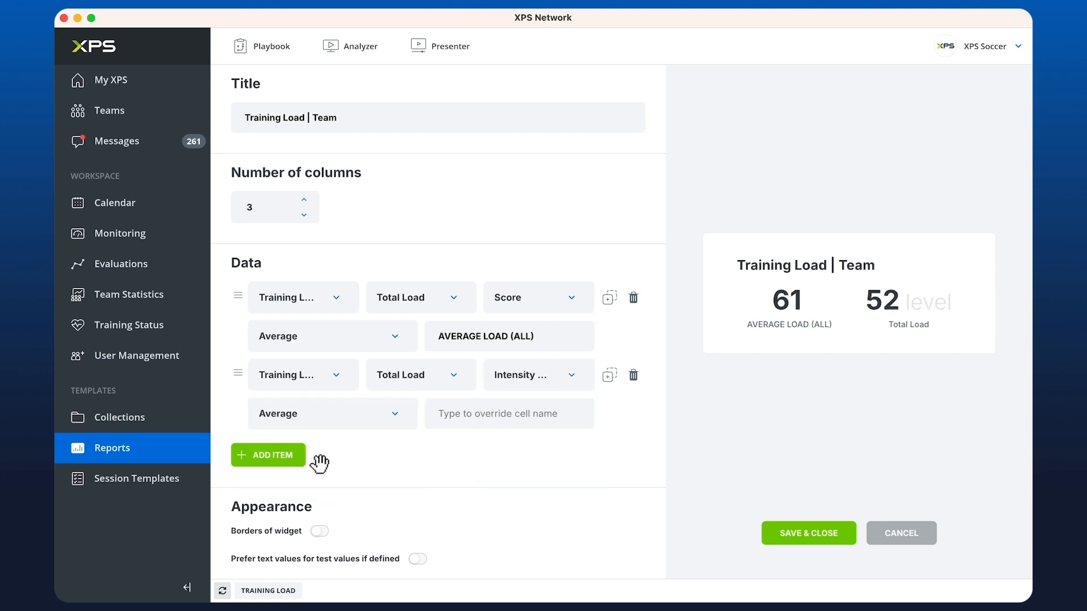
Override the second data item's cell name with "AVERAGE RPE (ALL)", reusing the first item's name text.
drag(555, 344, 443, 337)
key(cmd+c)
click(490, 422)
key(cmd+v)
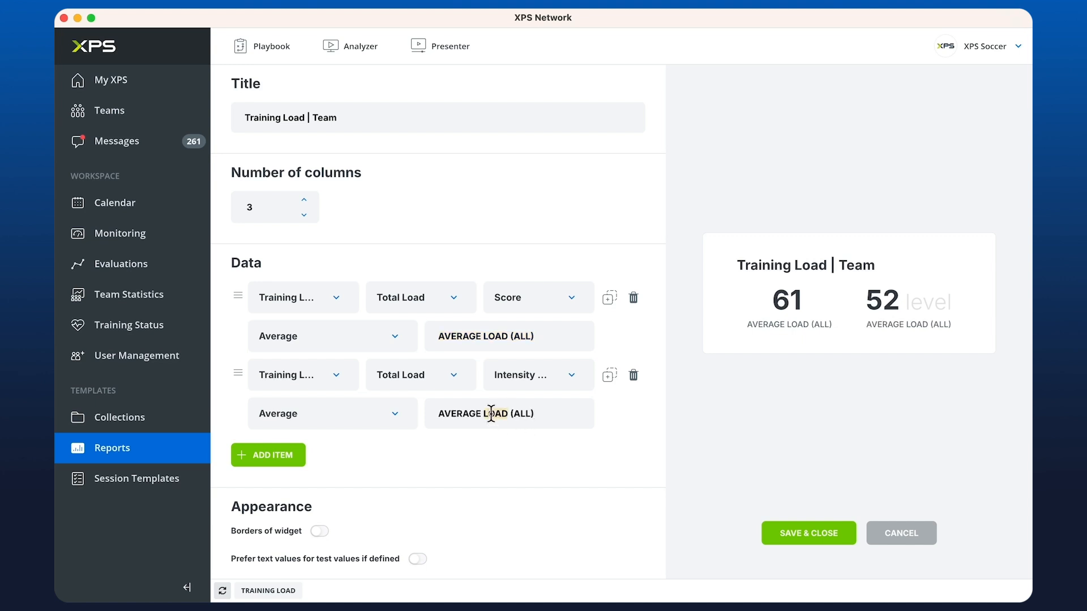
text(RPE)
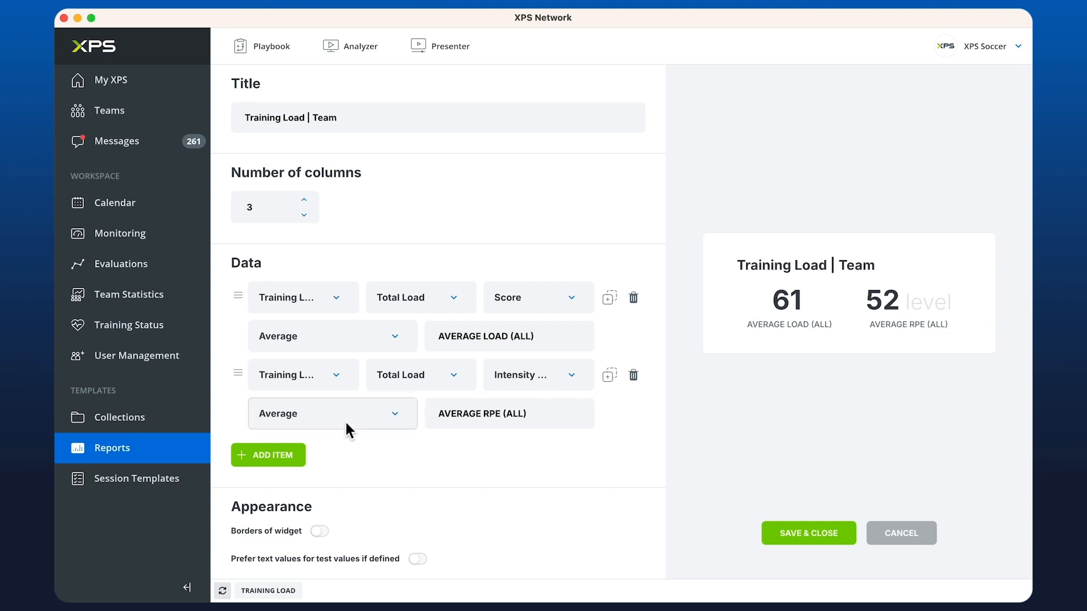
Add a third data item for Training Load, Total Load, Duration (min) and aggregate it as Average.
click(291, 459)
click(398, 460)
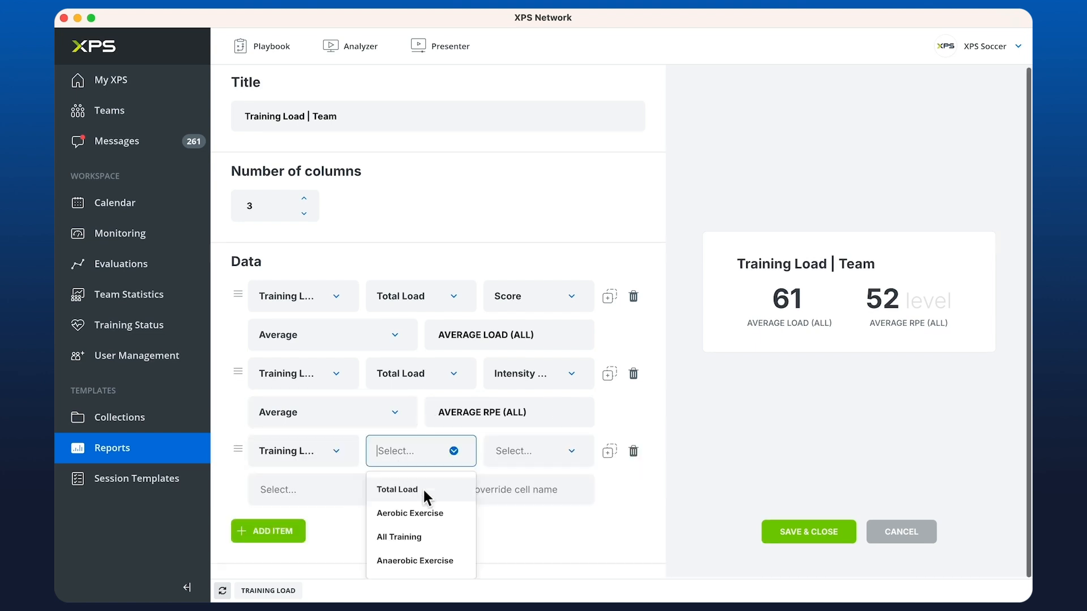
click(425, 491)
click(538, 451)
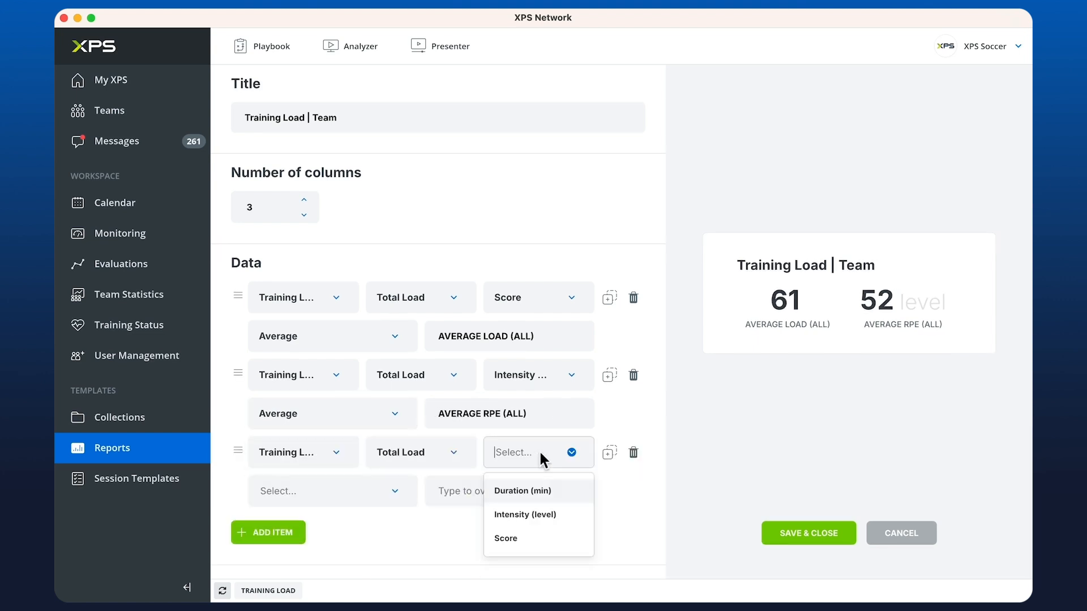
click(533, 496)
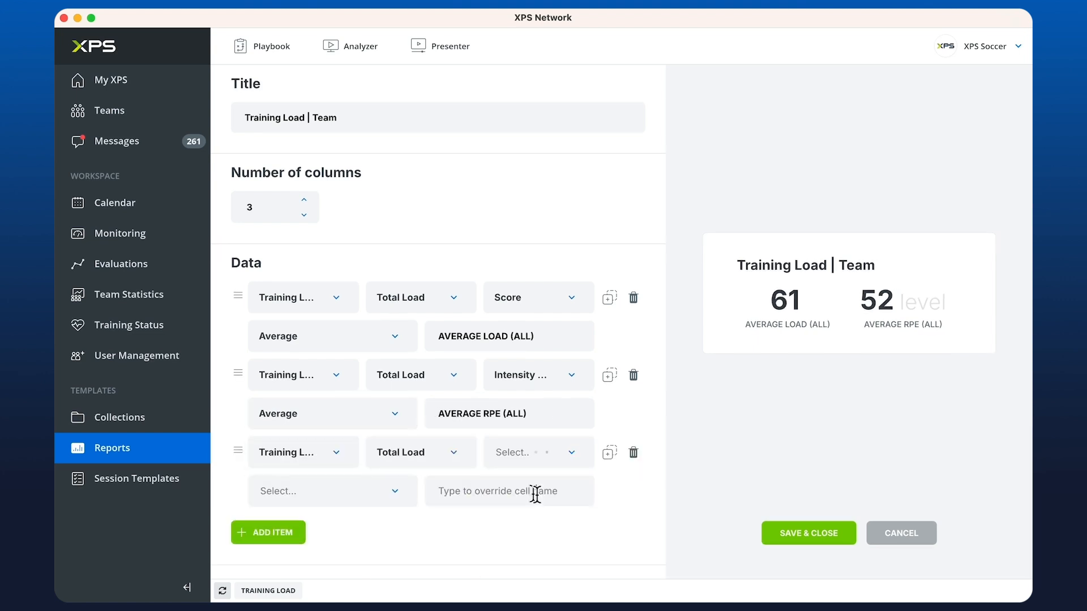
click(371, 488)
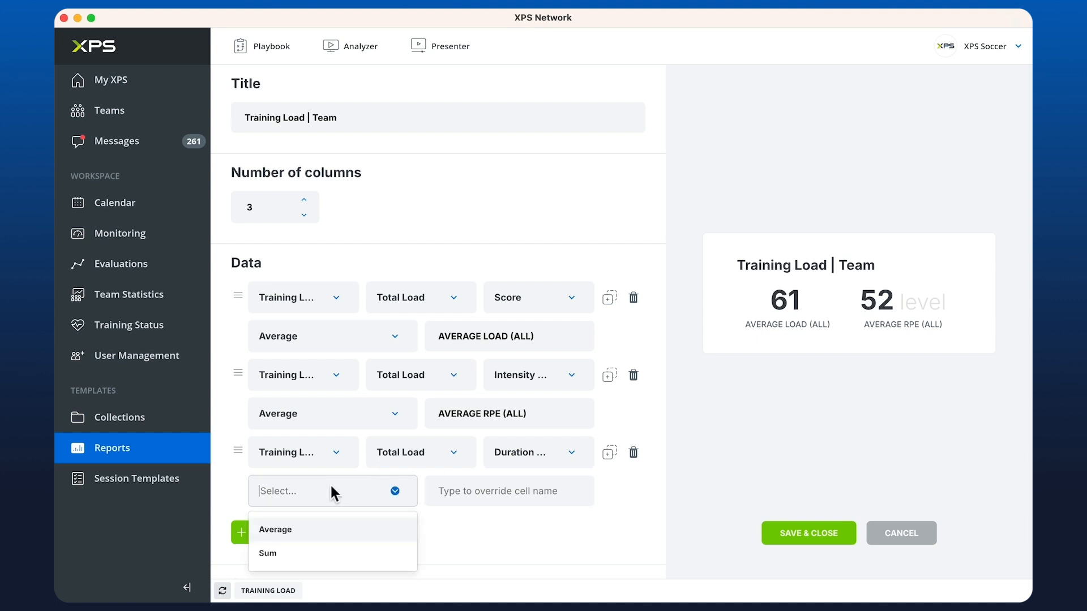
click(286, 531)
Override the third data item's cell name with "AVERAGE TIME (ALL)".
click(508, 491)
key(super+v)
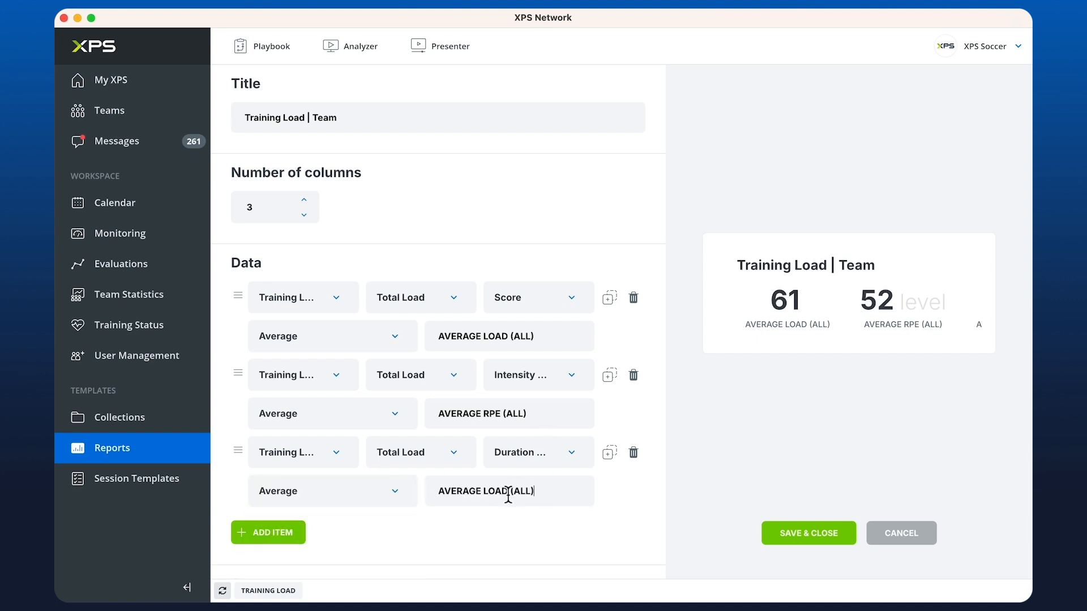
text(TIME)
Add a fourth data item for Training Load, Team Training, Score and aggregate it as Average.
scroll(443, 485, down, 2)
click(254, 488)
scroll(338, 425, down, 3)
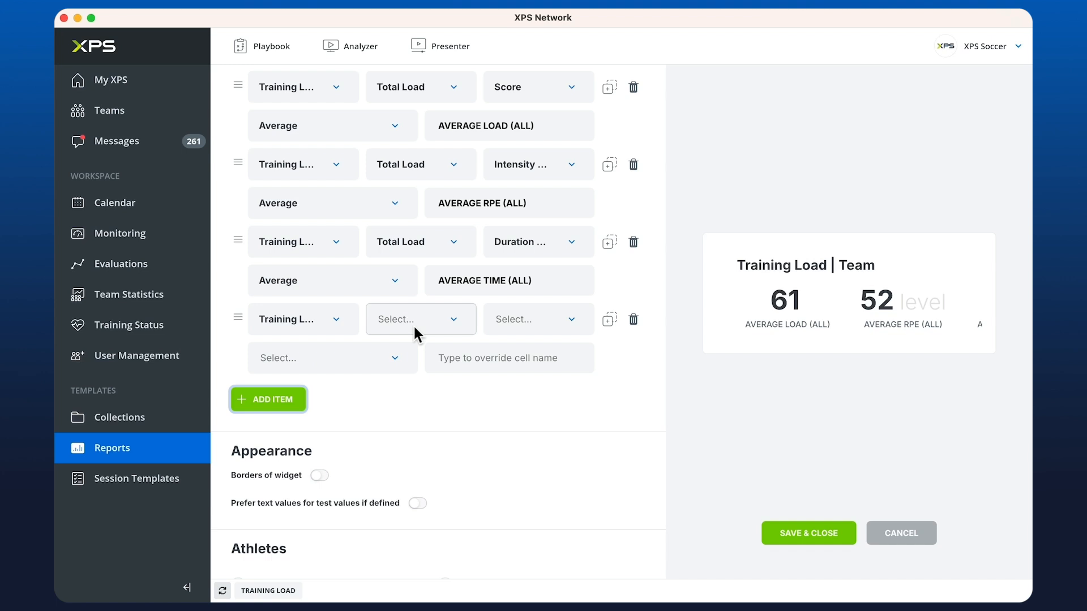
click(411, 321)
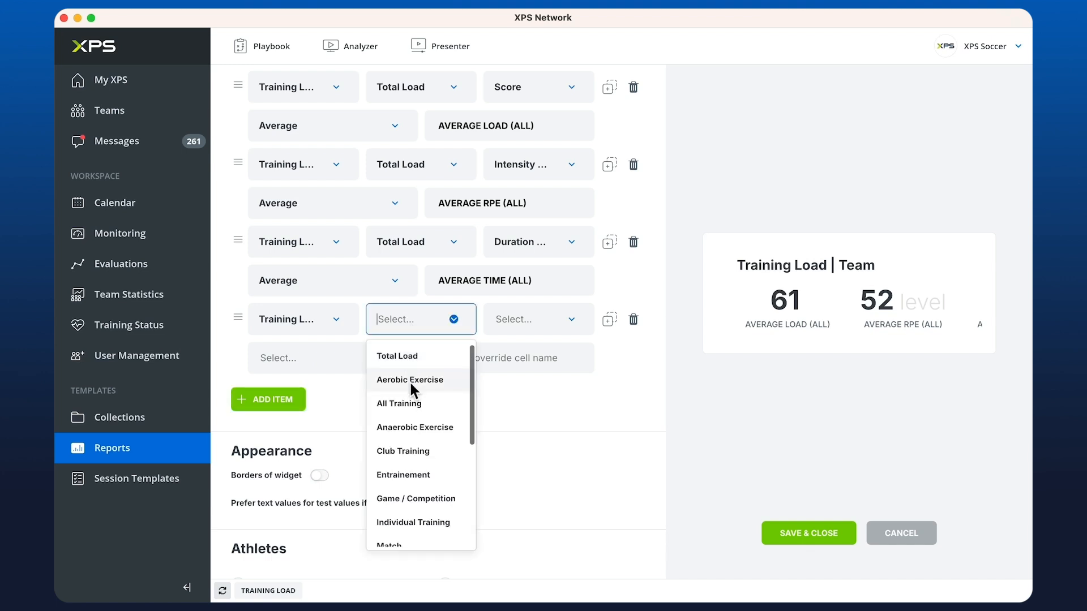
scroll(409, 381, down, 5)
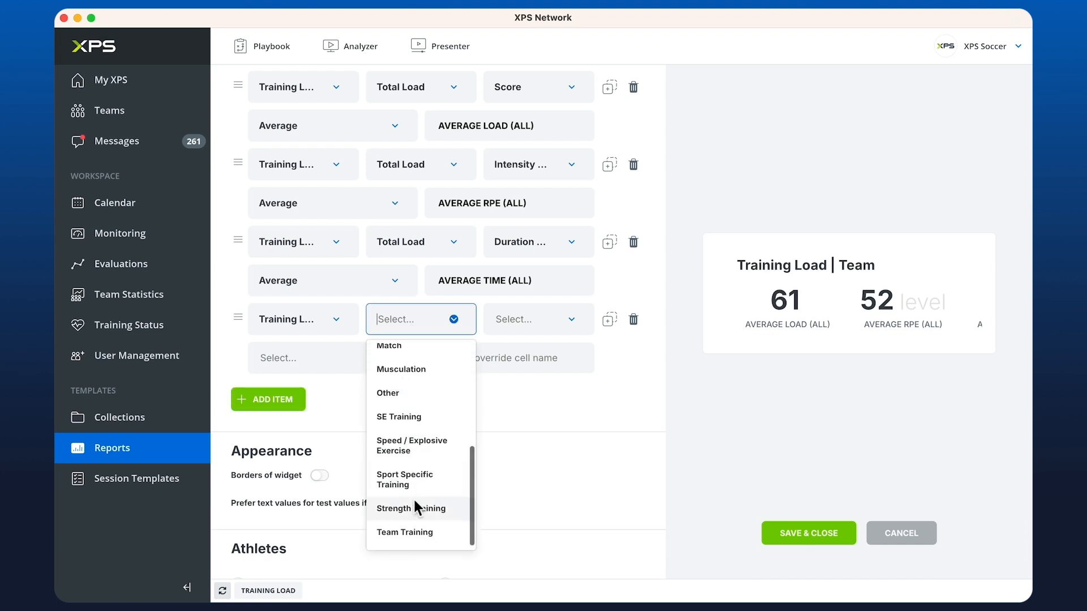
click(405, 531)
click(511, 318)
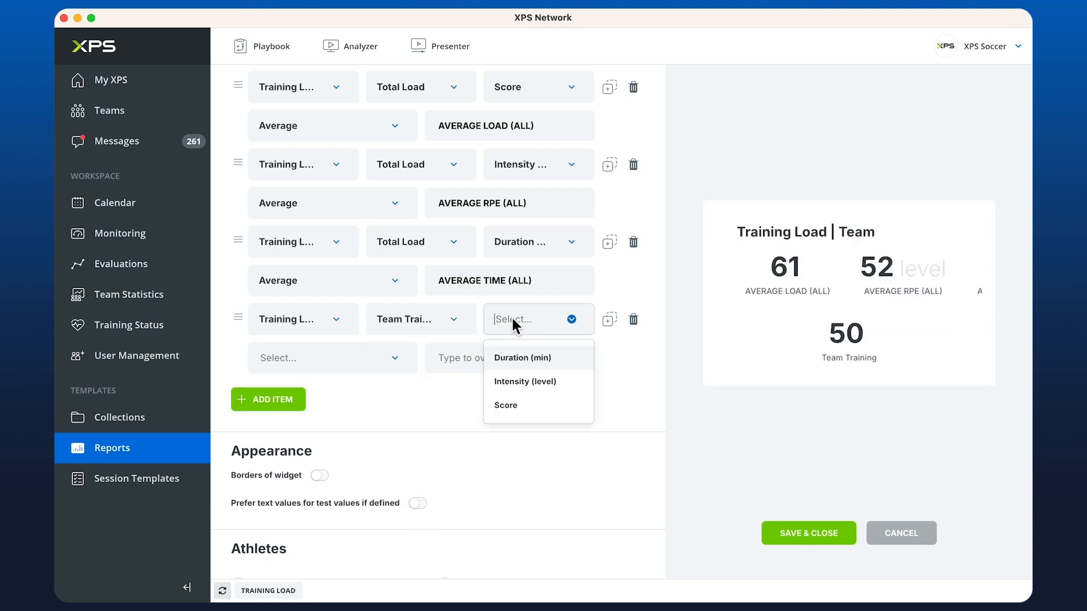
click(512, 405)
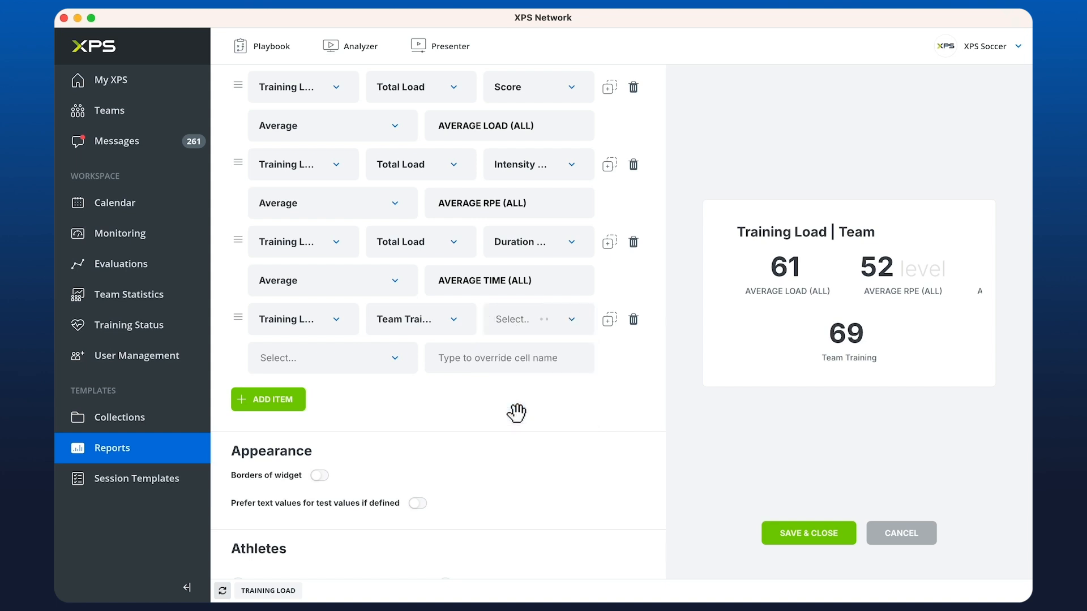
click(390, 359)
click(342, 399)
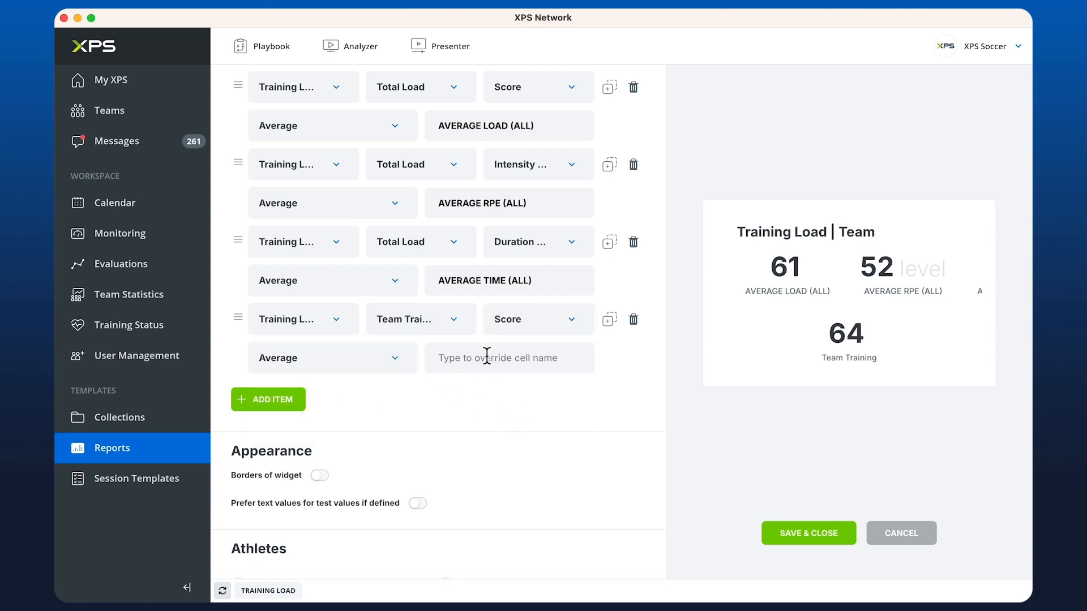
Override the fourth data item's cell name with "AVERAGE LOAD (TEAM TR.)".
key(super+v)
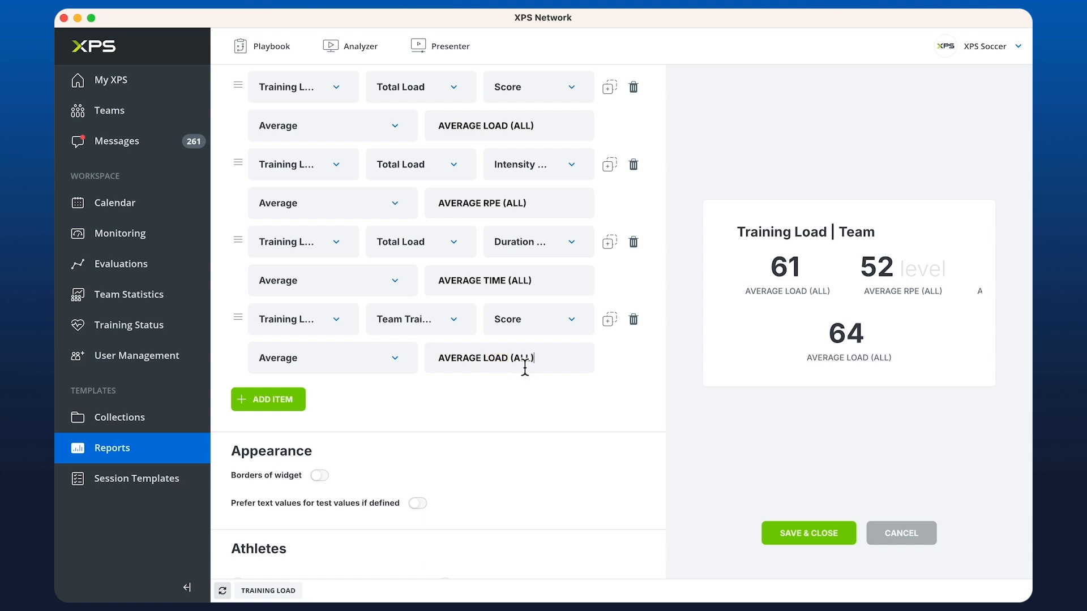
key(BackSpace)
key(BackSpace)
key(BackSpace)
key(BackSpace)
text(TEAM ))
text(TR.)
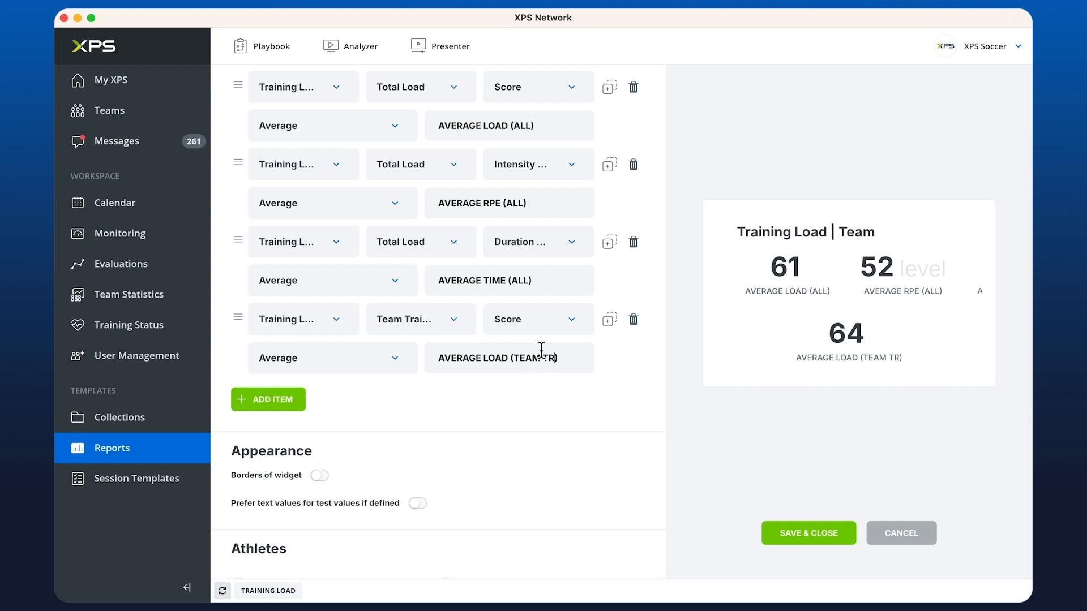
Add a fifth data item, and swap the order of the third and fourth items and swap them back.
click(296, 406)
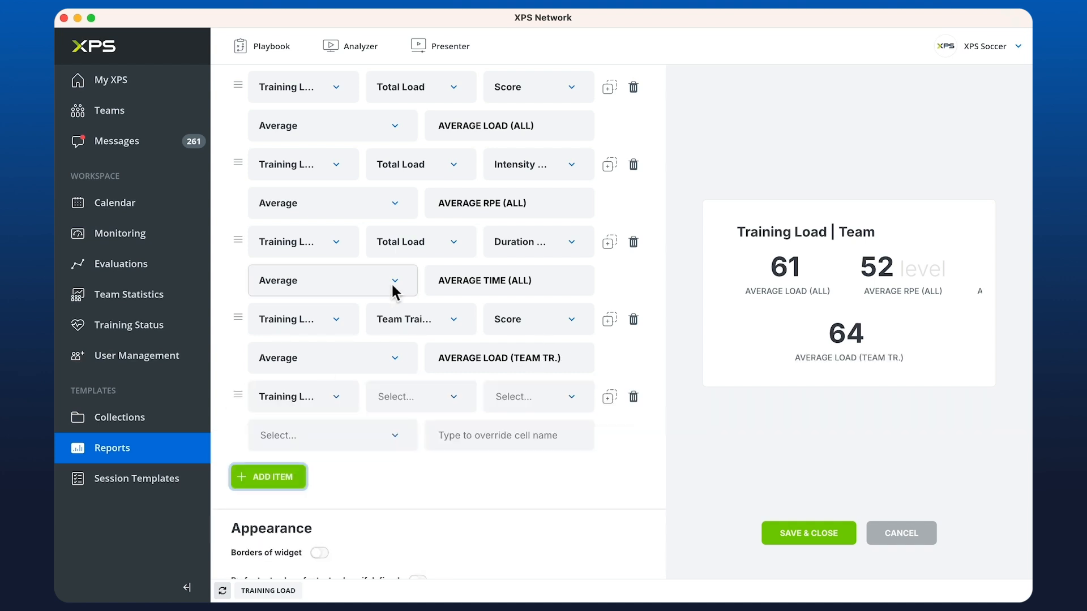
drag(240, 324, 236, 241)
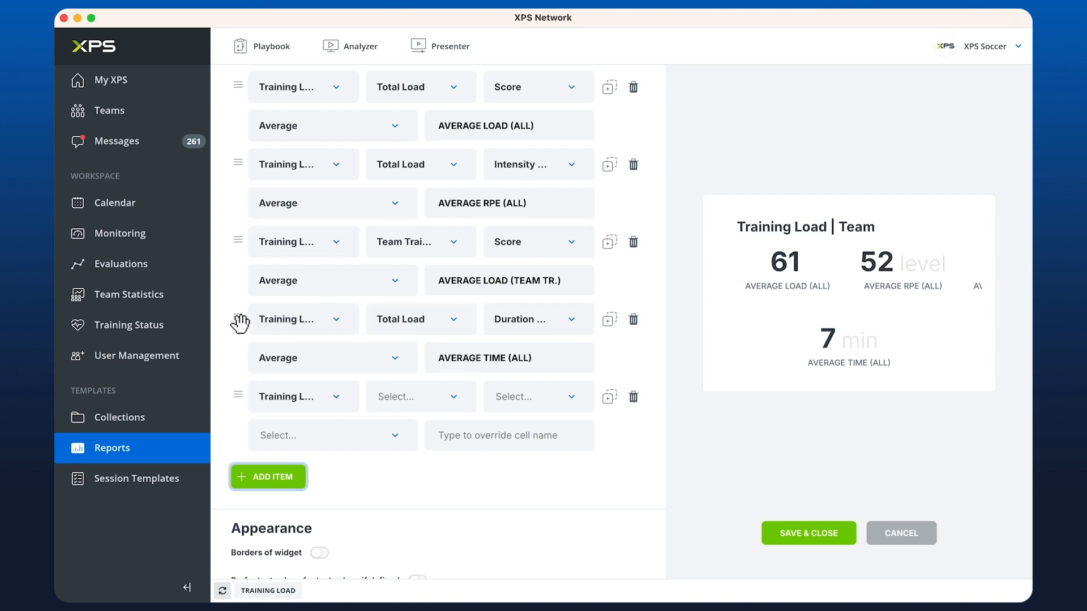
drag(237, 318, 238, 250)
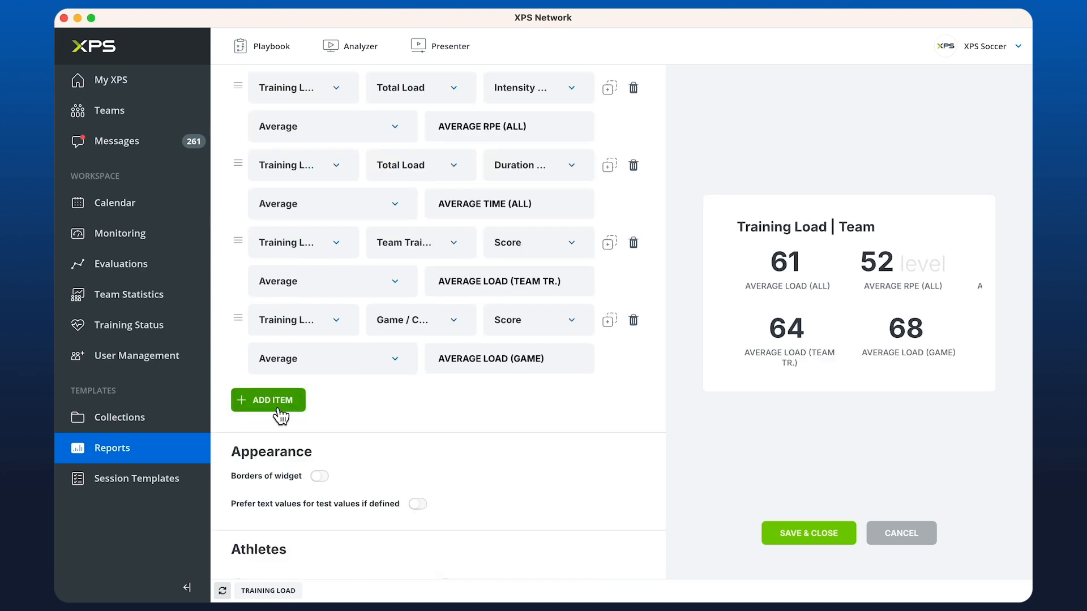
Add a sixth data item for Strength Training, Score, named "AVERAGE LOAD (STRENGTH)", and save the Training Load widget.
click(274, 403)
click(396, 396)
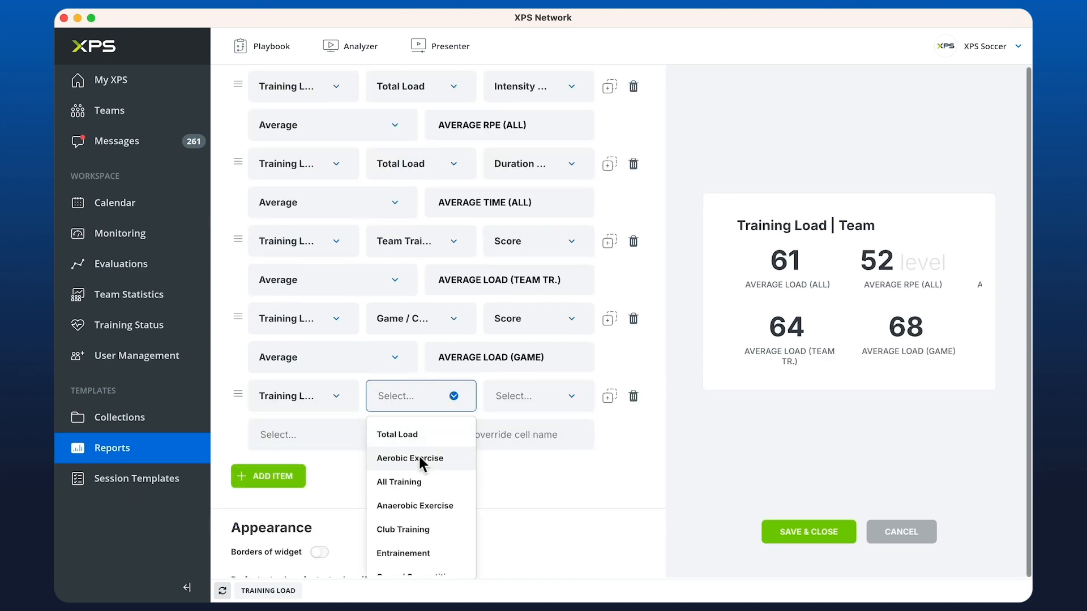
scroll(418, 454, down, 8)
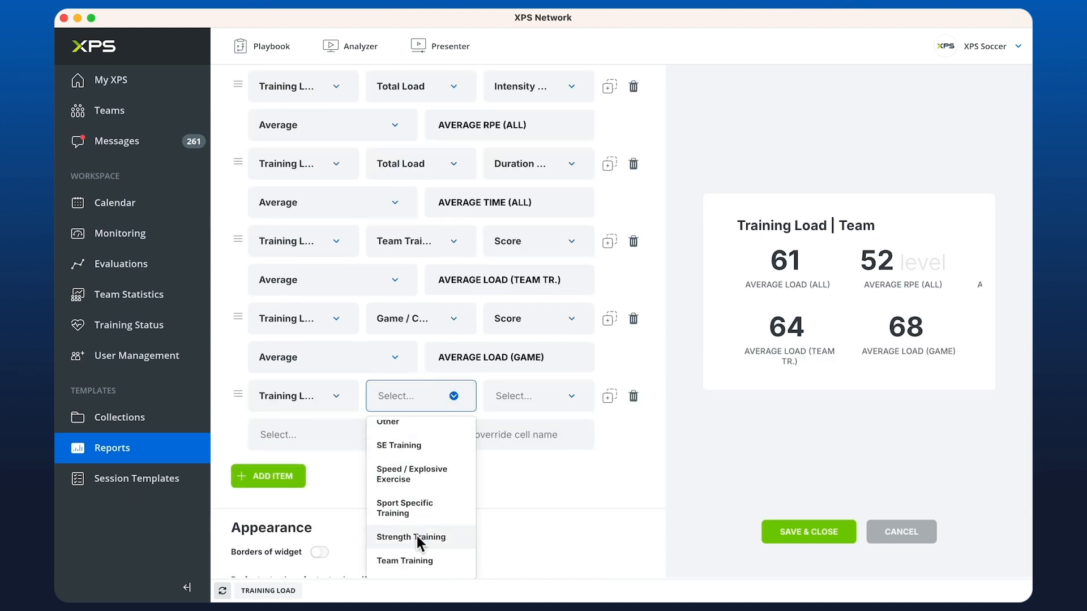
click(417, 538)
click(501, 399)
click(501, 481)
click(786, 533)
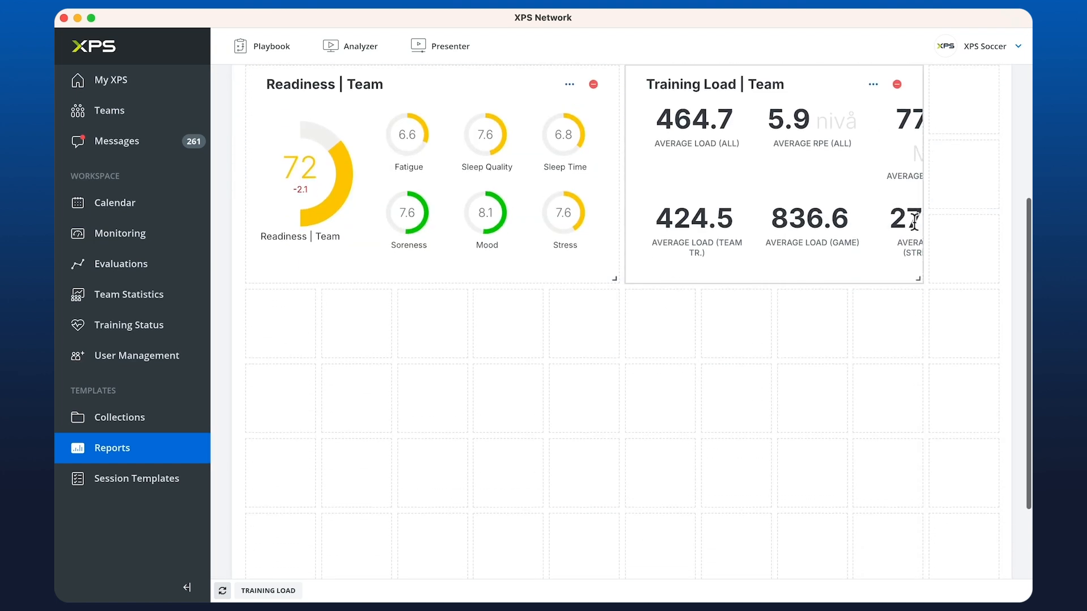
Widen the Training Load | Team widget by one grid column so that it reaches the report's edge.
drag(918, 278, 994, 280)
scroll(894, 368, up, 2)
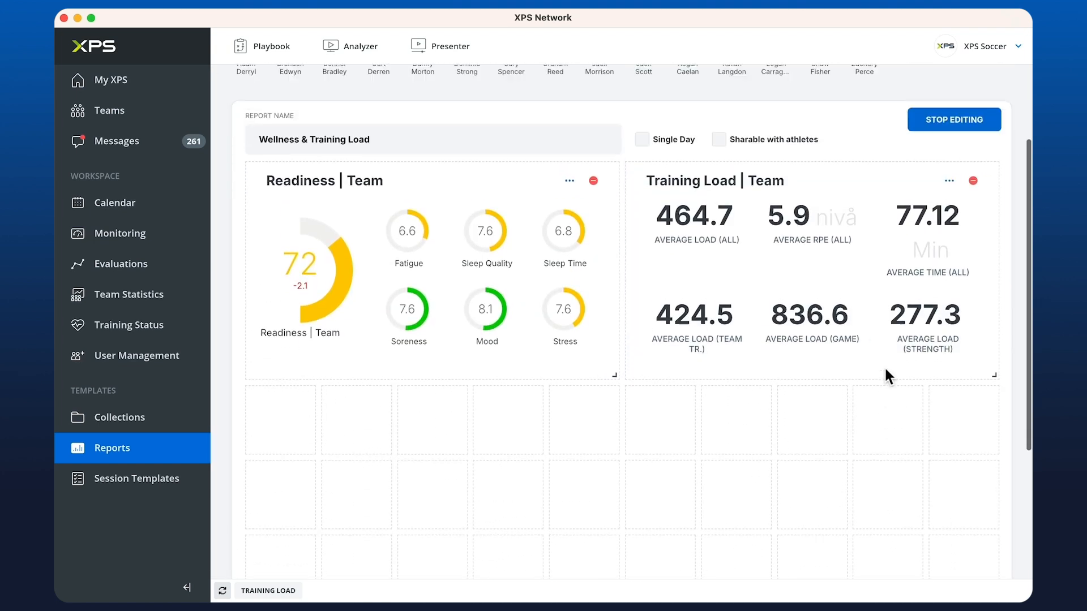
scroll(887, 376, up, 3)
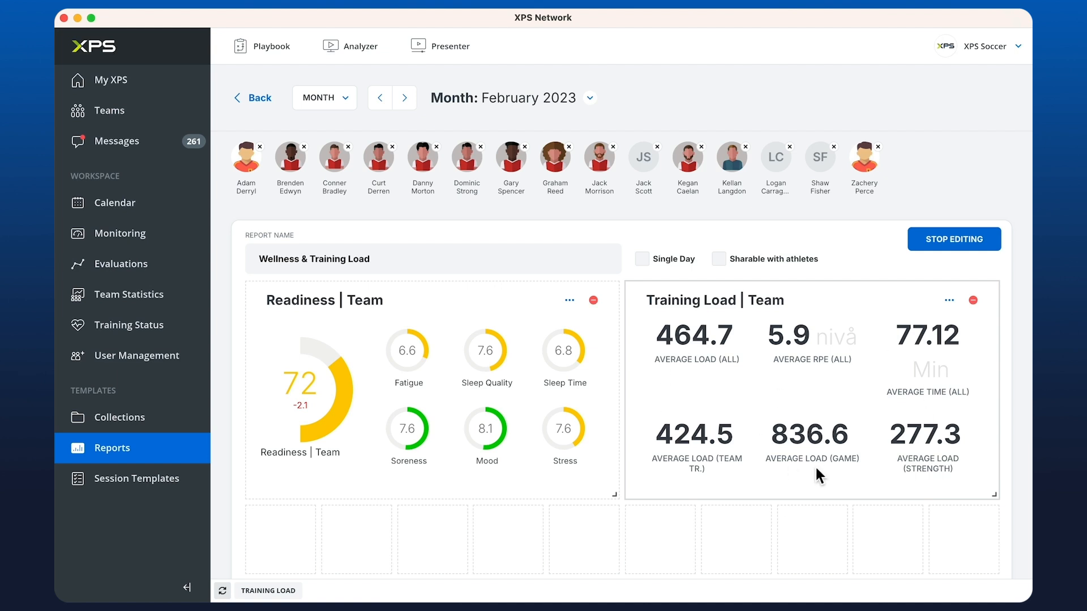
Create a new Table widget in the first empty grid cell directly below the Readiness | Team widget.
scroll(786, 390, down, 1)
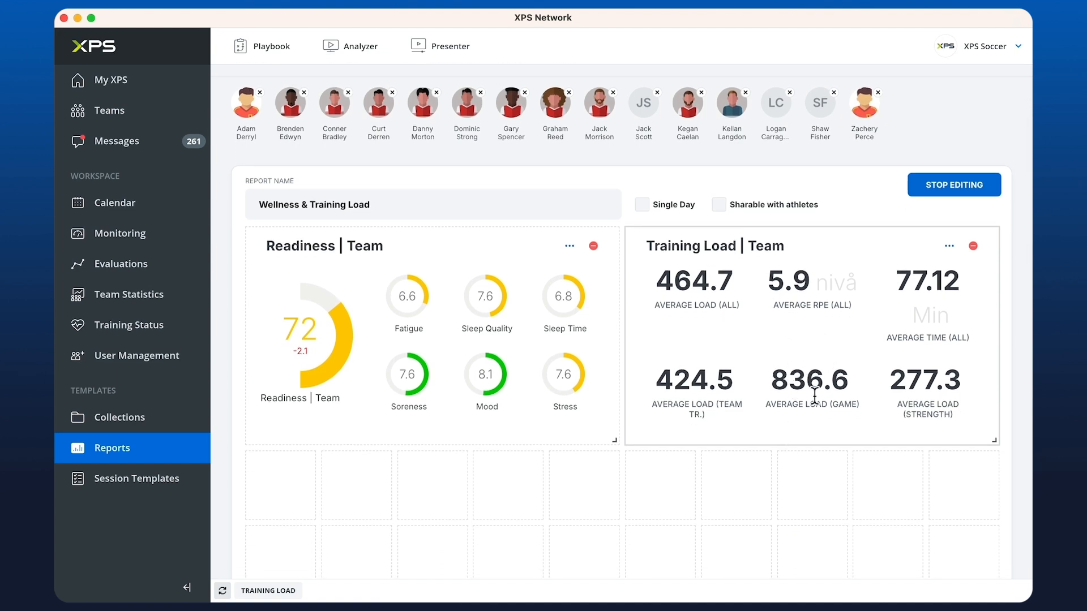
scroll(752, 396, down, 1)
scroll(714, 361, down, 3)
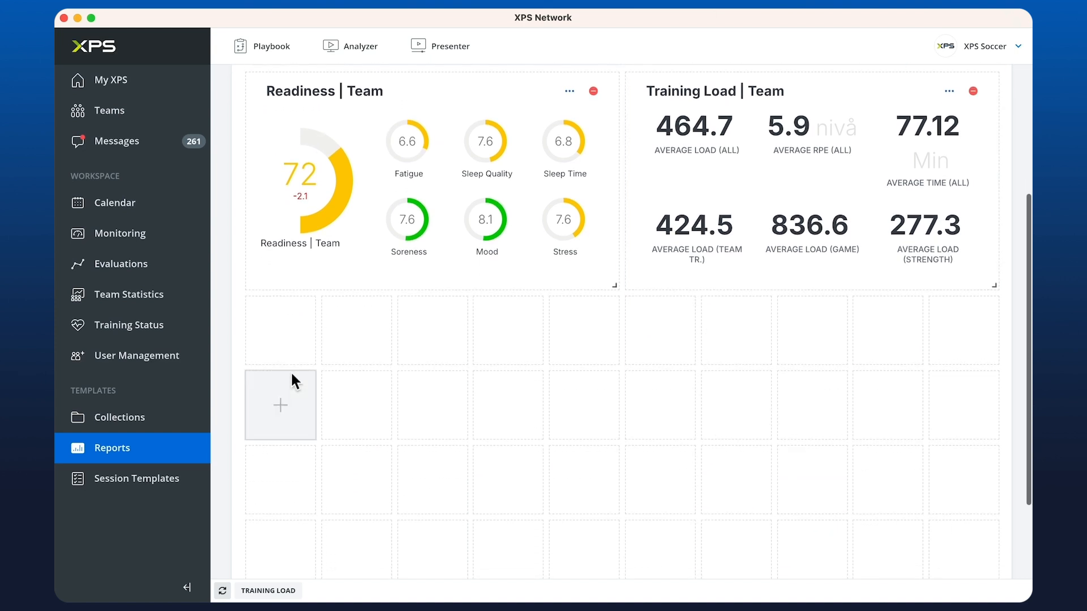
click(287, 337)
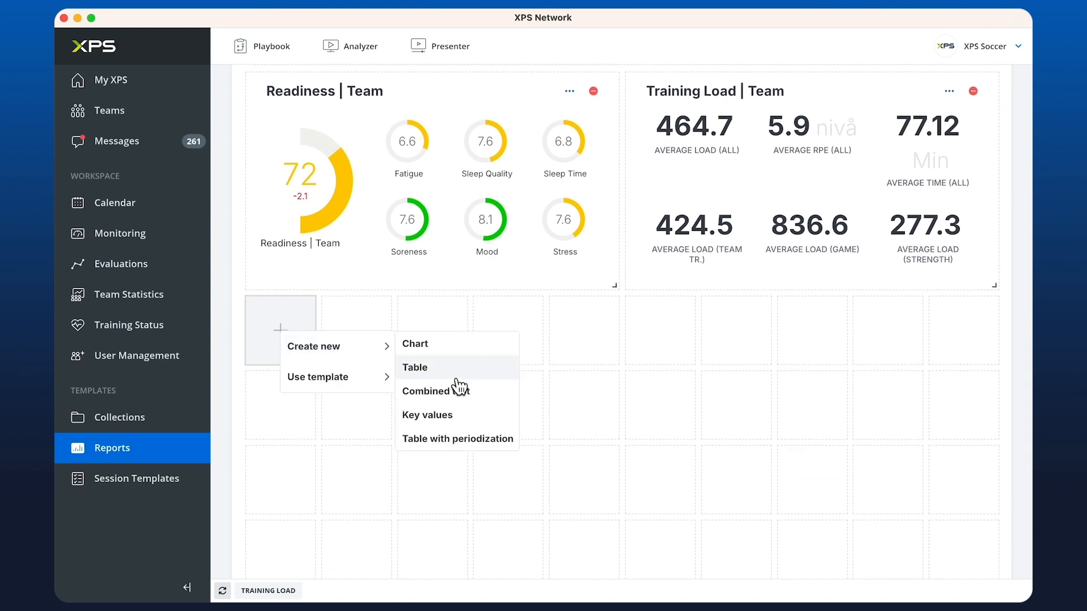
click(425, 372)
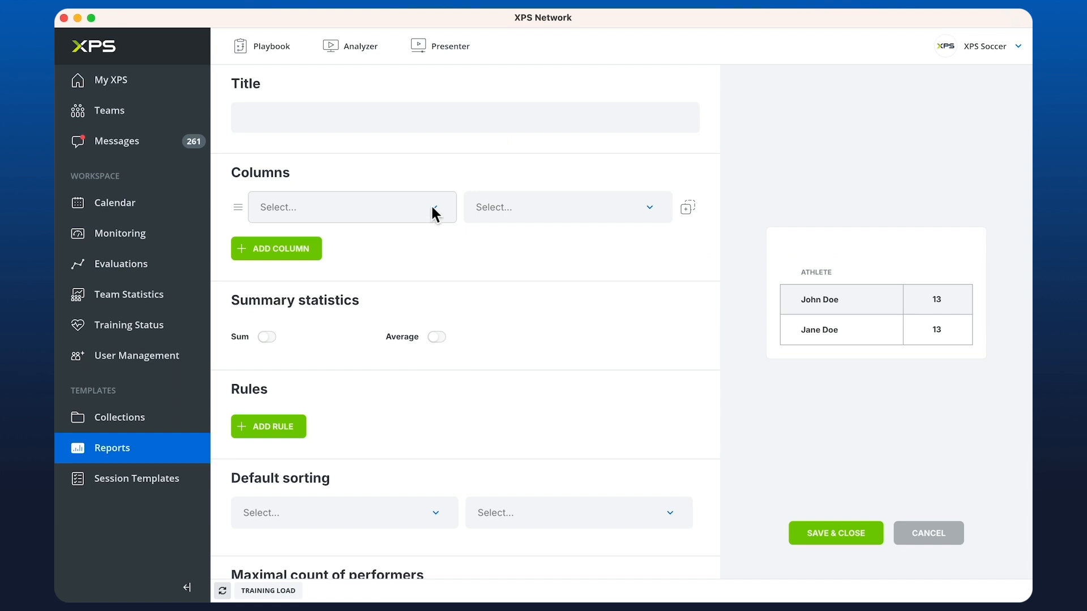
Set the table's first column to the Readiness test from the Tests data source.
click(397, 207)
scroll(300, 295, down, 2)
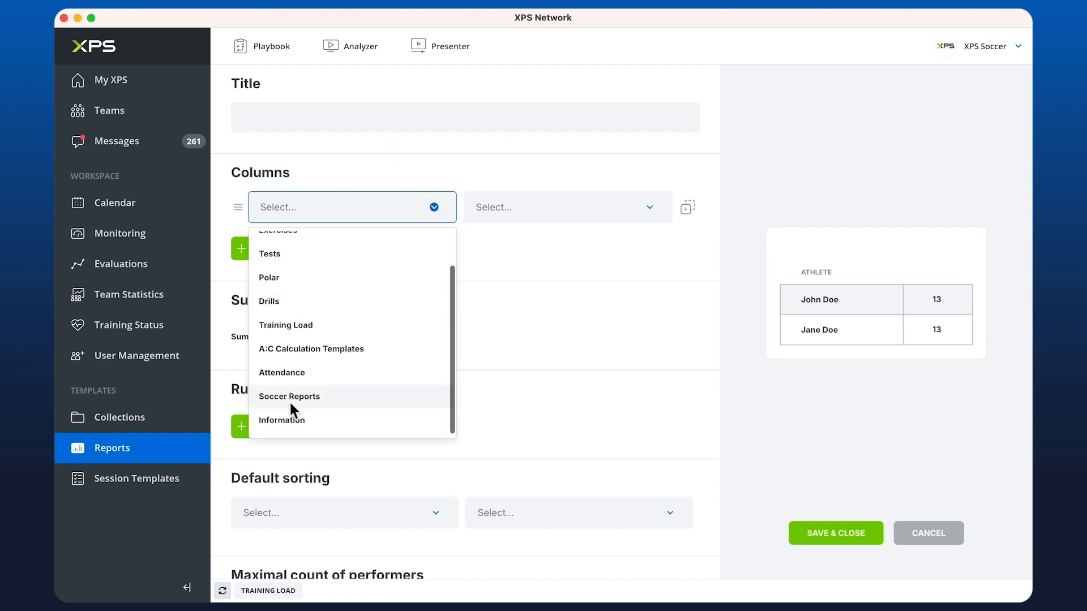
click(294, 254)
click(521, 207)
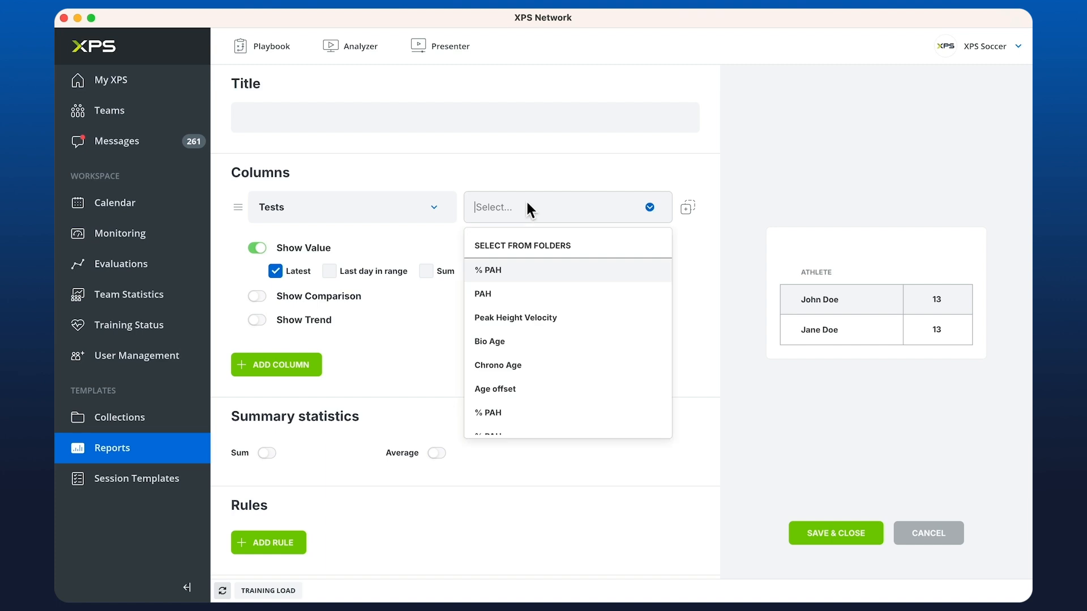
text(rea)
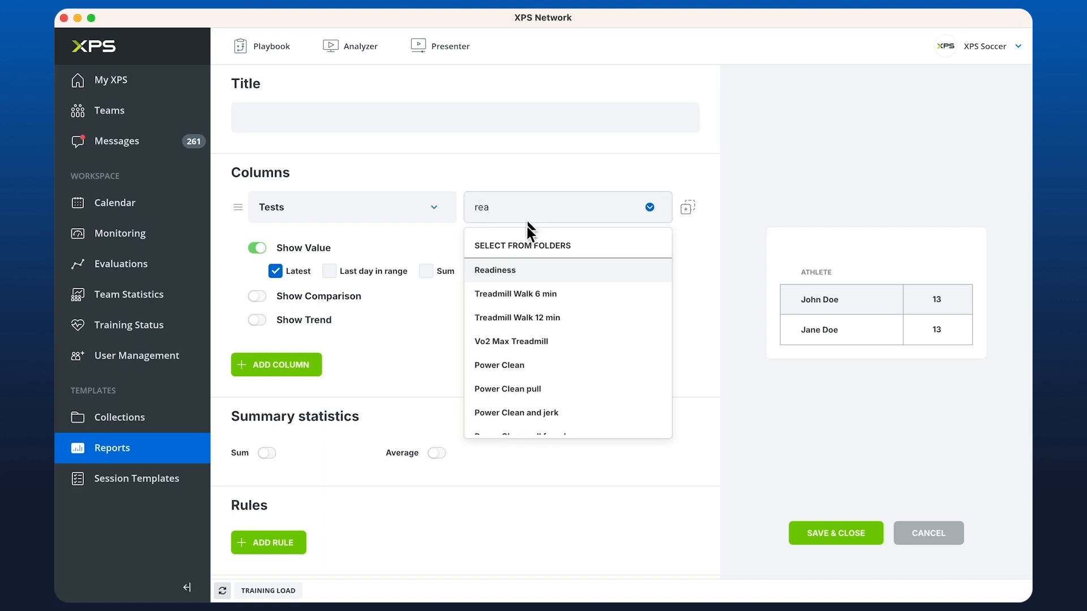
click(513, 268)
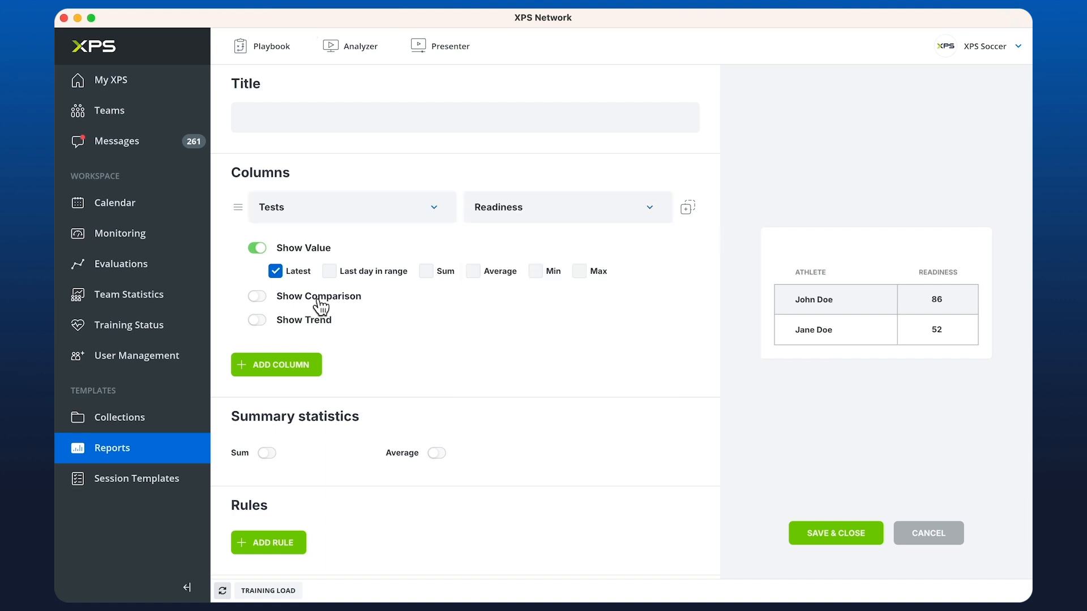
Add a second column to the table and set its data source to Tests.
click(291, 368)
click(374, 362)
text(t)
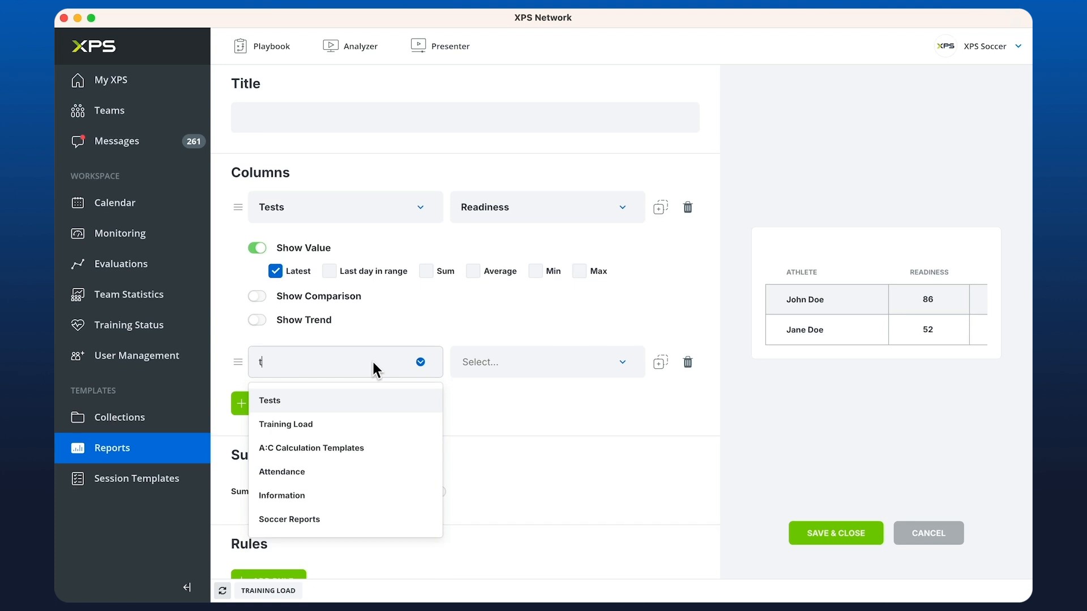
text(e)
click(338, 401)
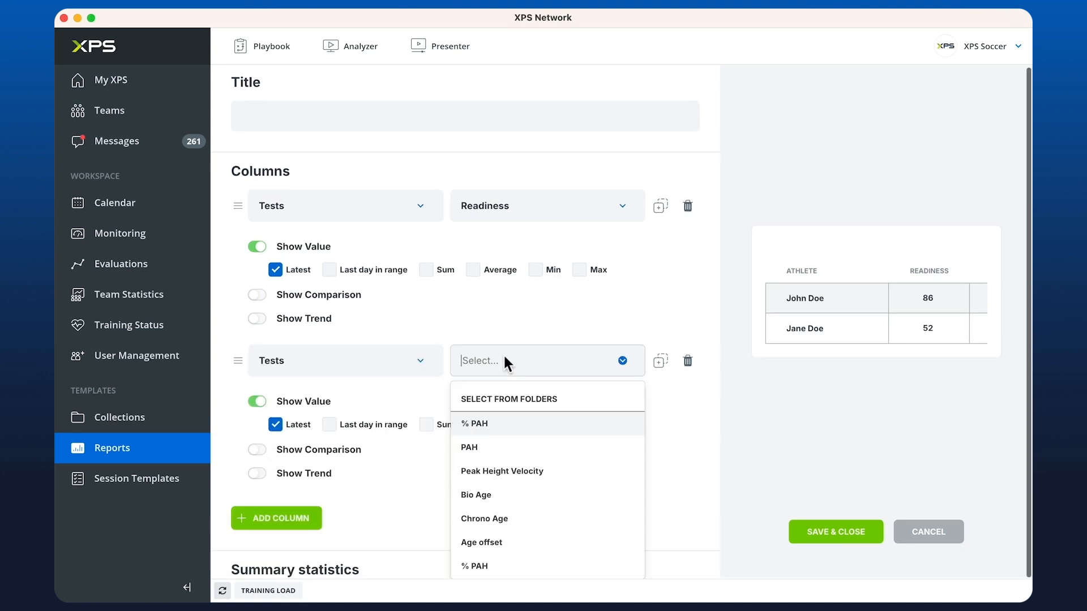
Fill the further test columns with Sleep Time, Sleep Quality, Mood, Fatigue, Stress and Soreness from the Readiness test folder.
click(504, 403)
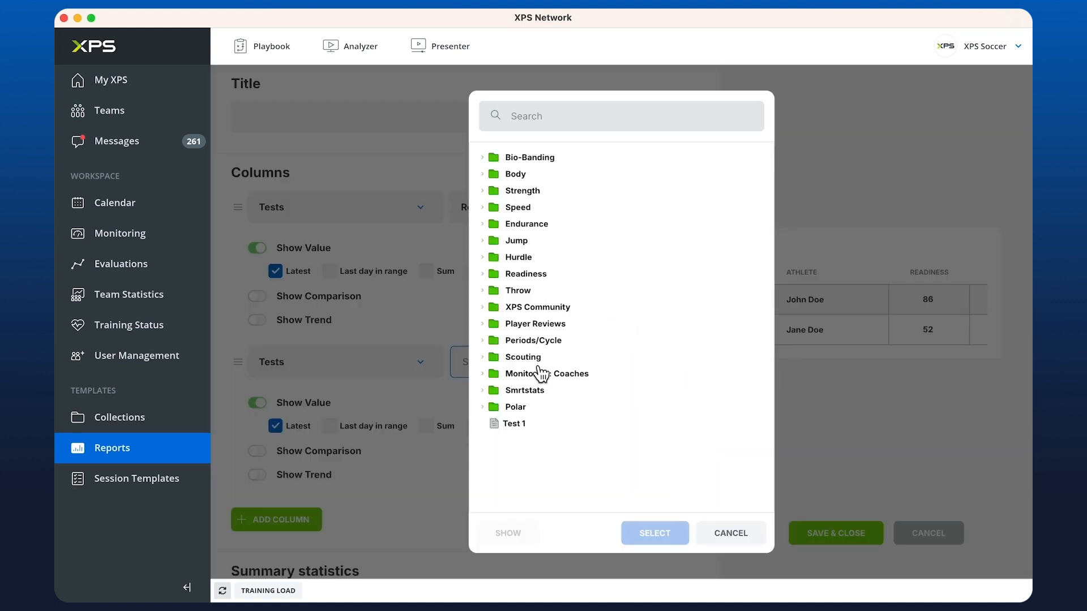
click(483, 308)
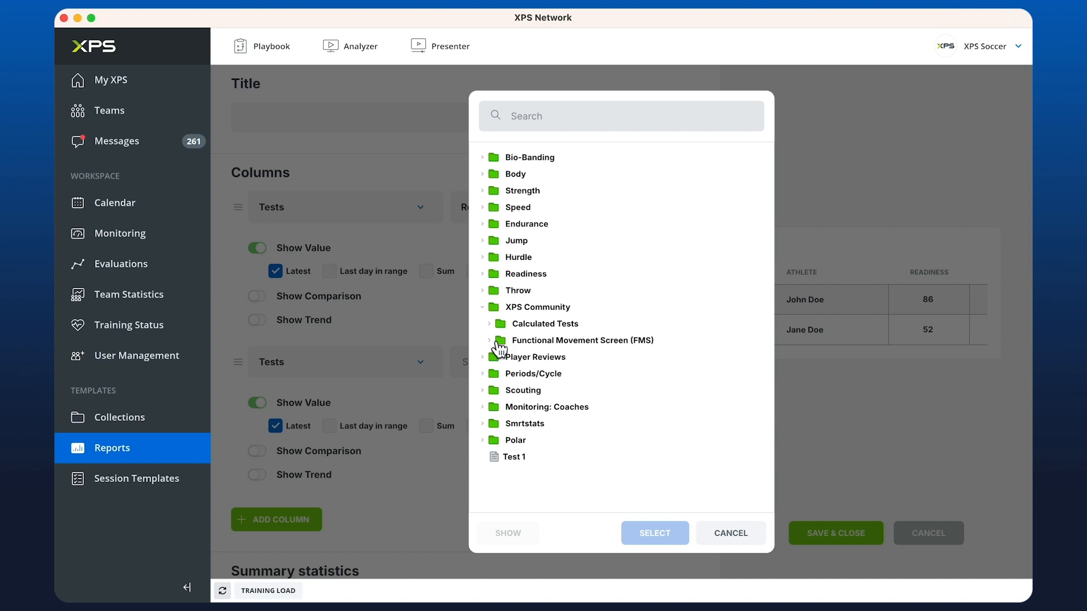
click(485, 276)
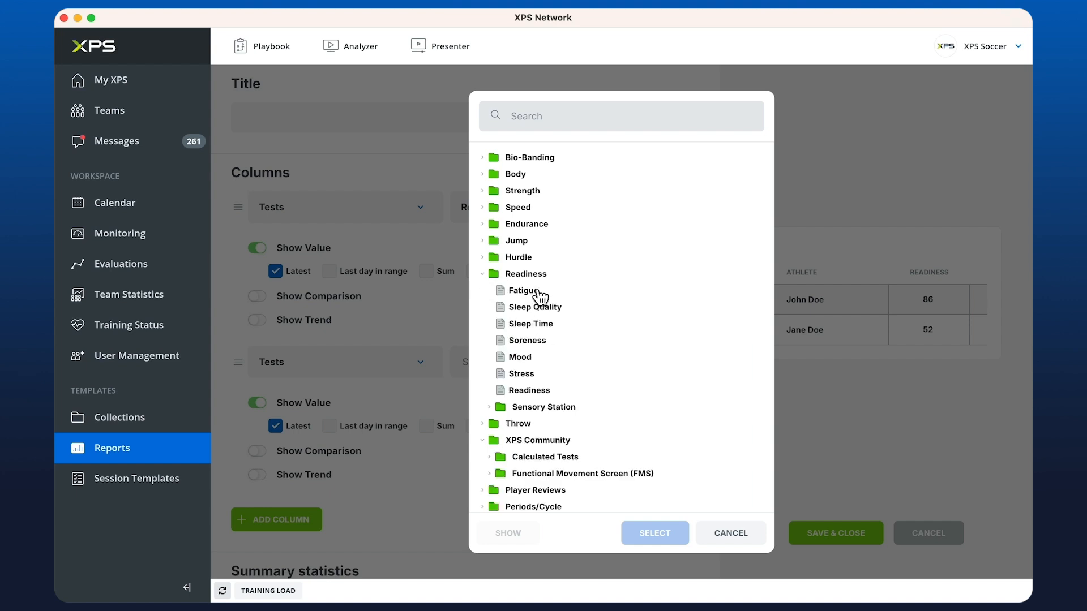
click(535, 292)
click(658, 540)
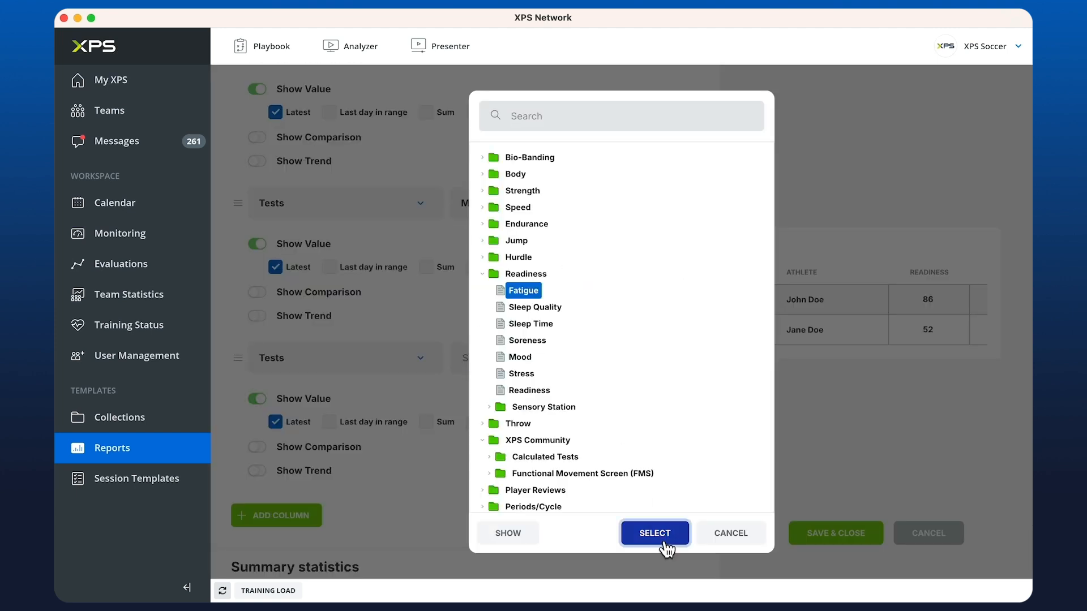
click(662, 541)
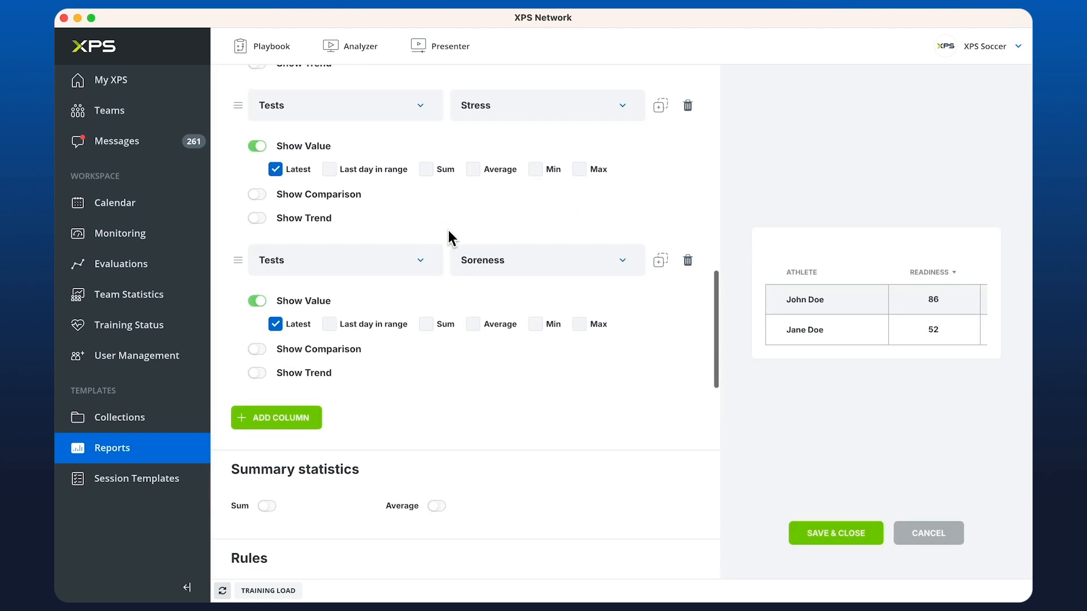
Set the table's default sorting to Readiness - Latest in descending order.
scroll(448, 230, down, 5)
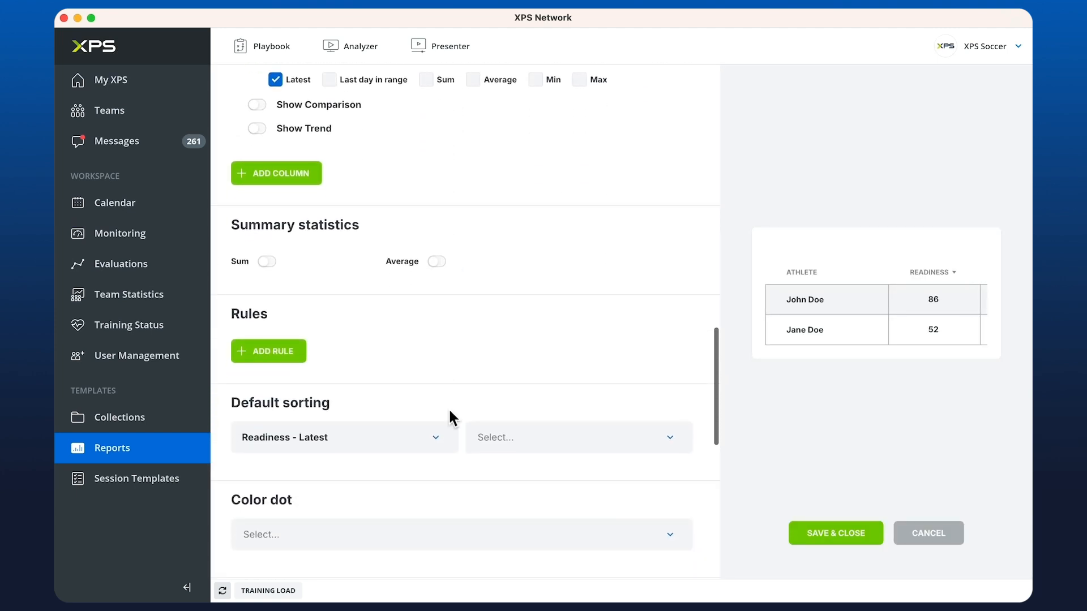
click(432, 437)
click(431, 437)
click(524, 442)
click(511, 498)
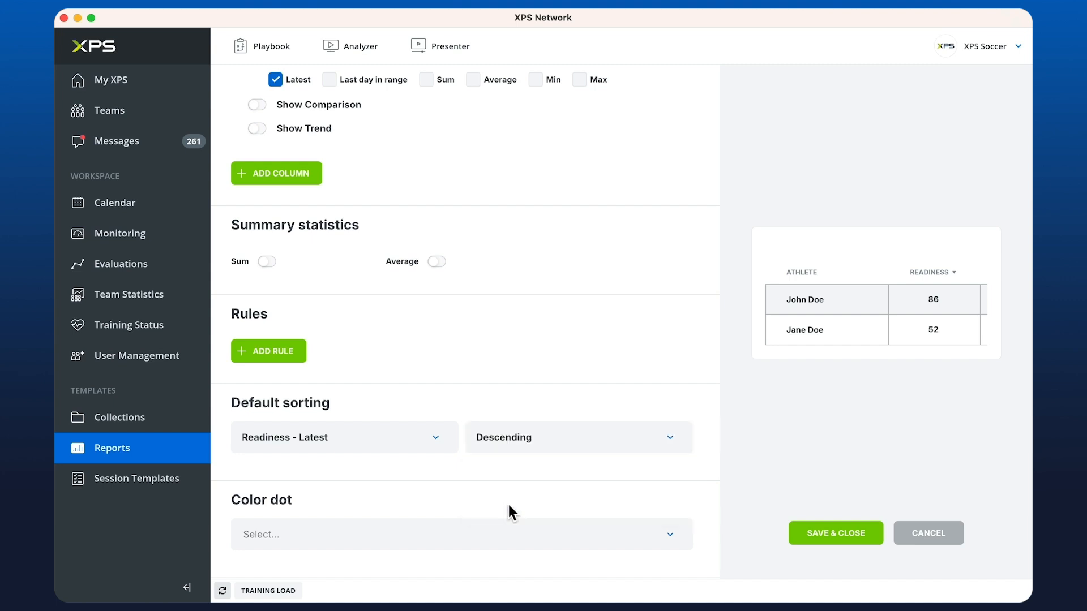
Base the table's color dot on Readiness - Latest.
scroll(467, 347, down, 2)
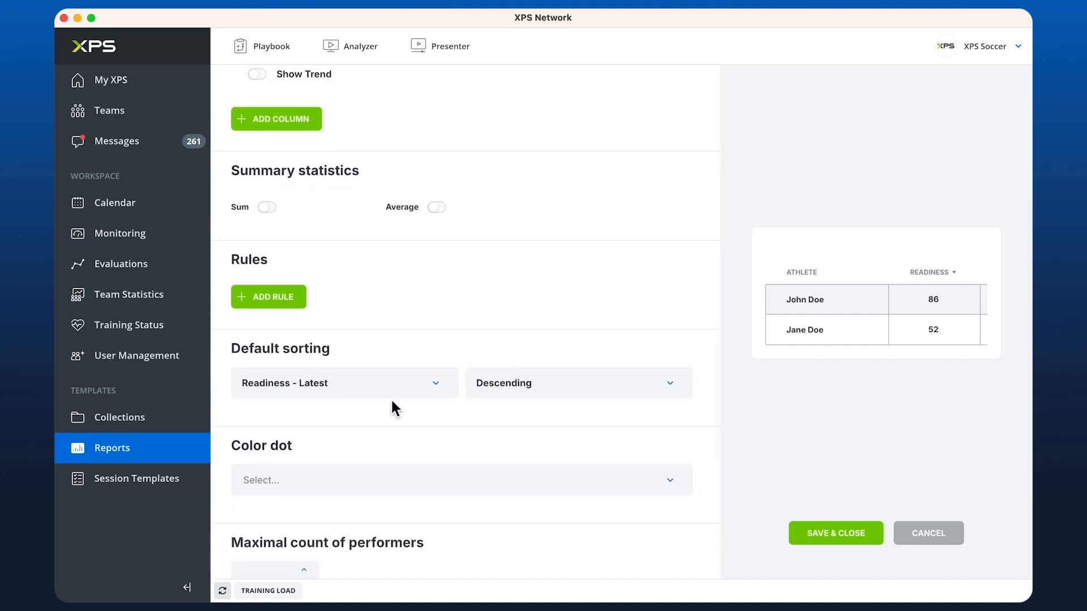
scroll(420, 374, down, 3)
click(287, 317)
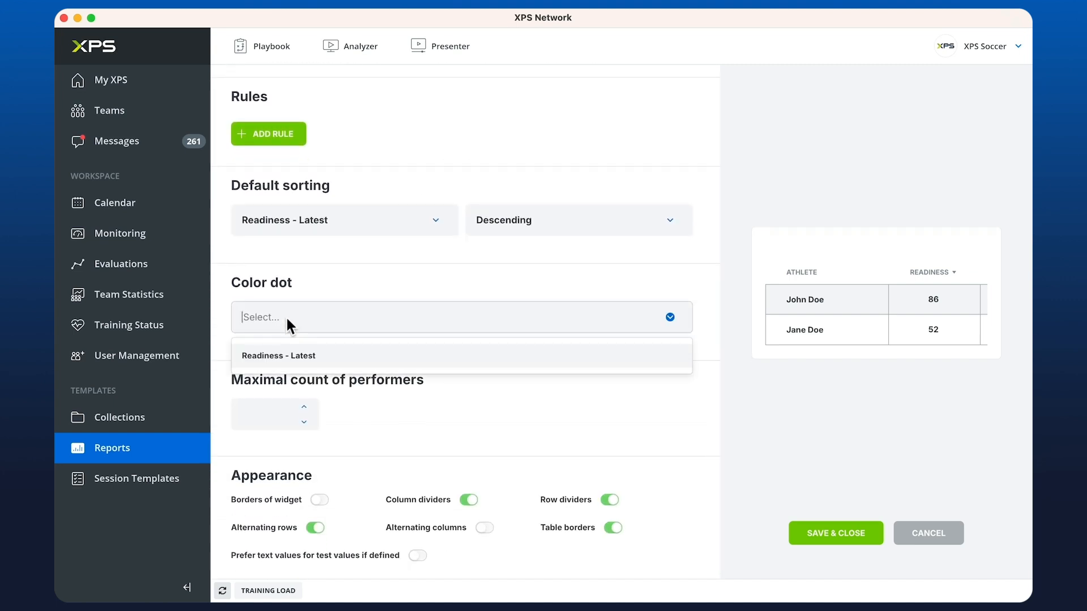
click(286, 355)
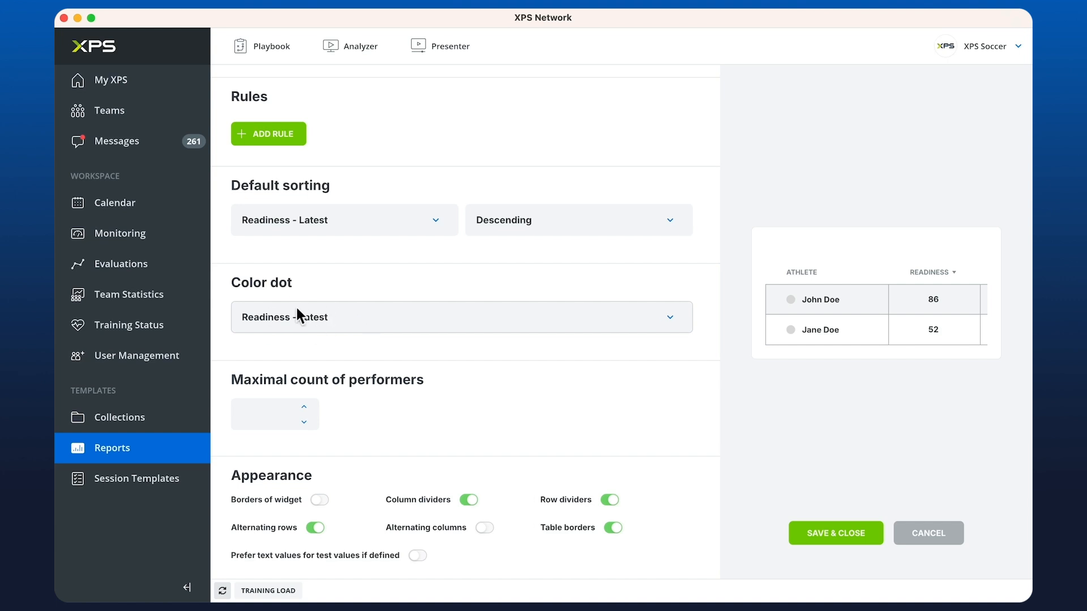
Enable the widget borders and the preference for text values over test values, and save the table widget.
scroll(300, 311, down, 3)
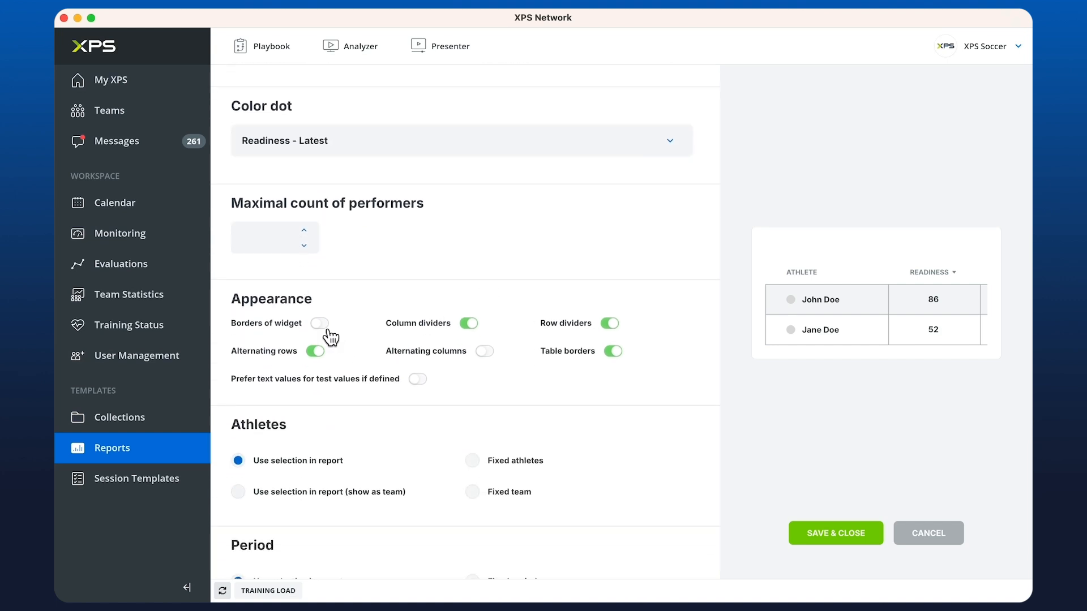
click(324, 326)
click(419, 379)
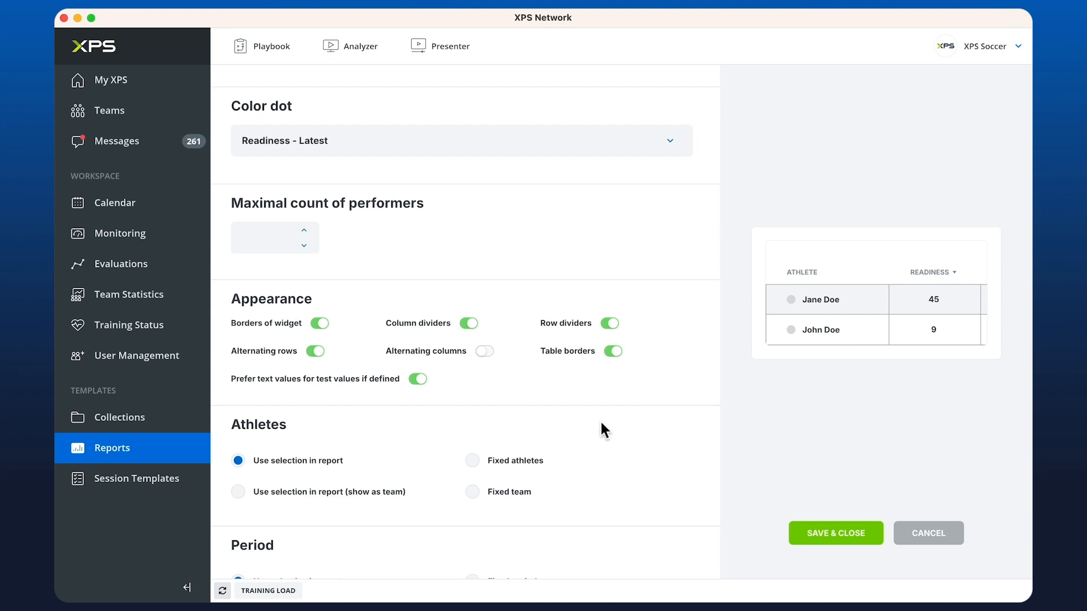
click(852, 535)
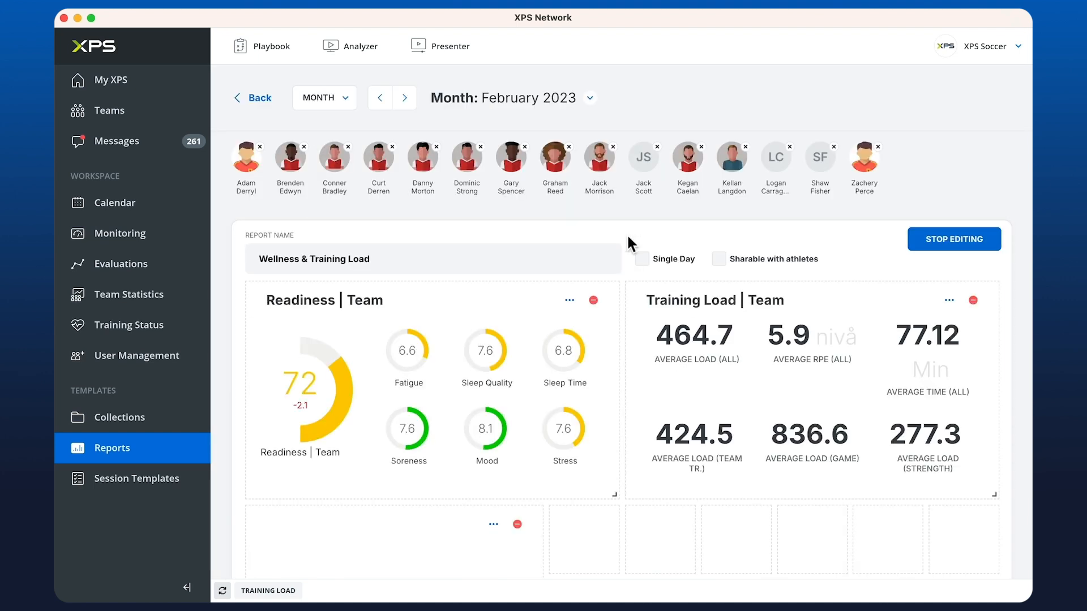
Enlarge the readiness table widget to the full report width and make it tall enough for about thirteen athlete rows.
scroll(628, 241, down, 4)
scroll(633, 295, down, 5)
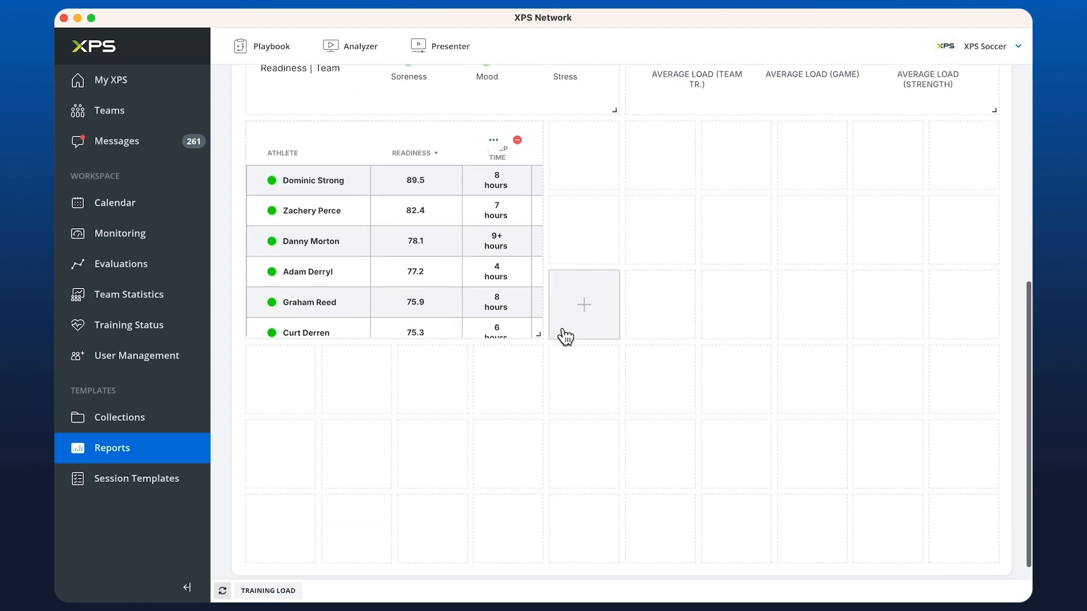
drag(542, 341, 971, 547)
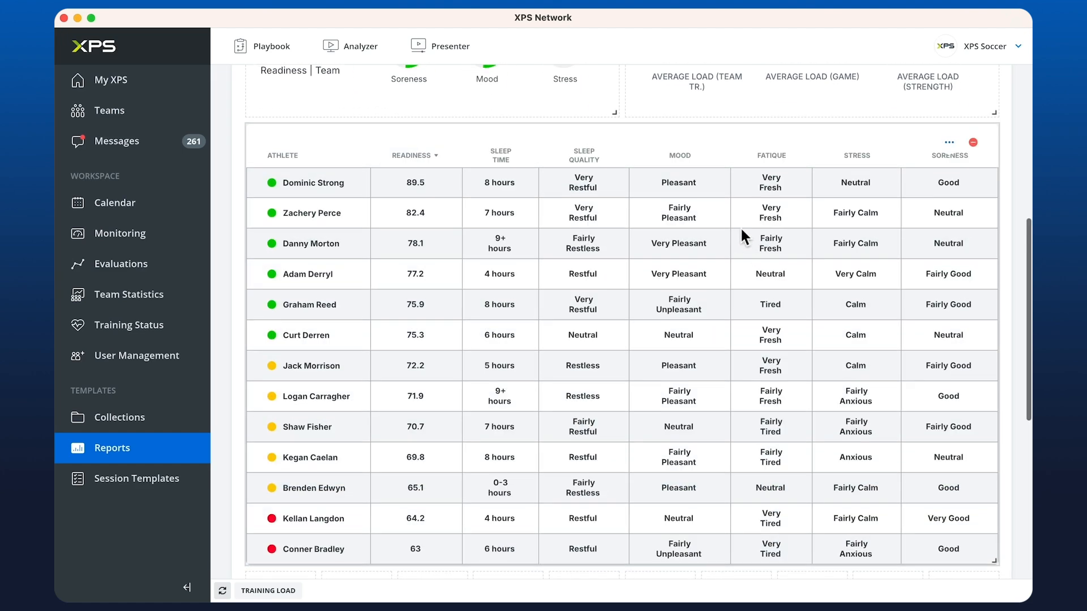
Review the athlete rows of the readiness table and the two team widgets above it.
scroll(739, 226, up, 2)
scroll(313, 288, down, 5)
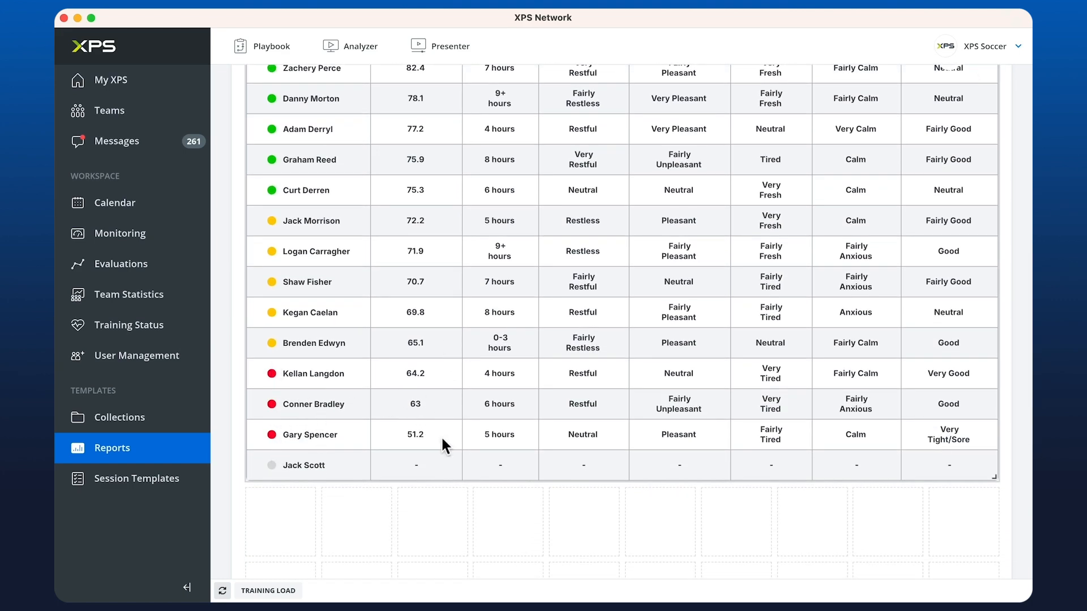
scroll(441, 446, up, 1)
scroll(475, 516, up, 3)
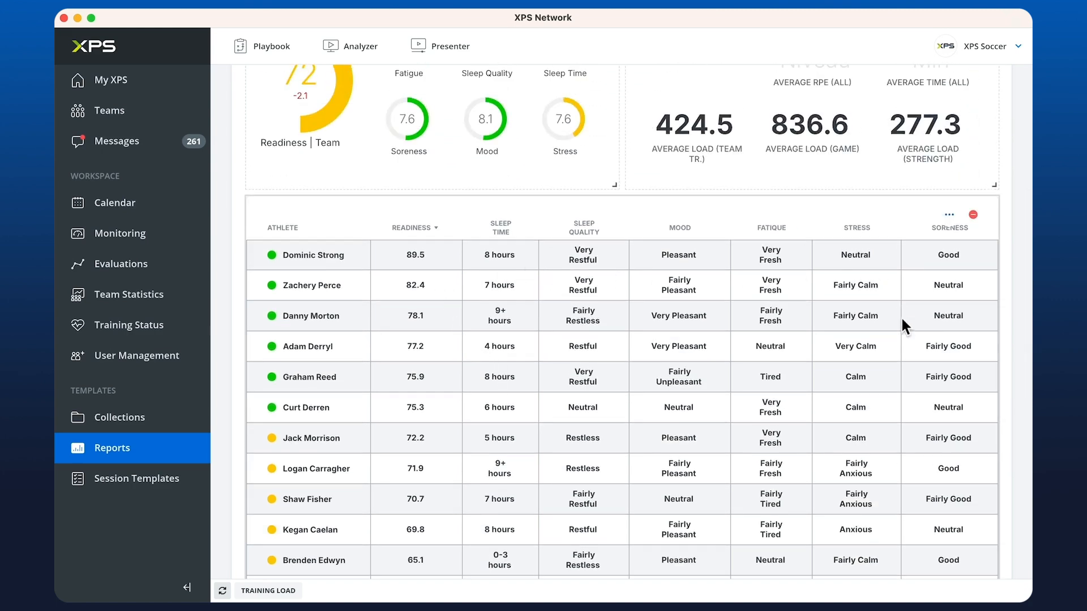
scroll(769, 489, up, 1)
scroll(770, 489, up, 5)
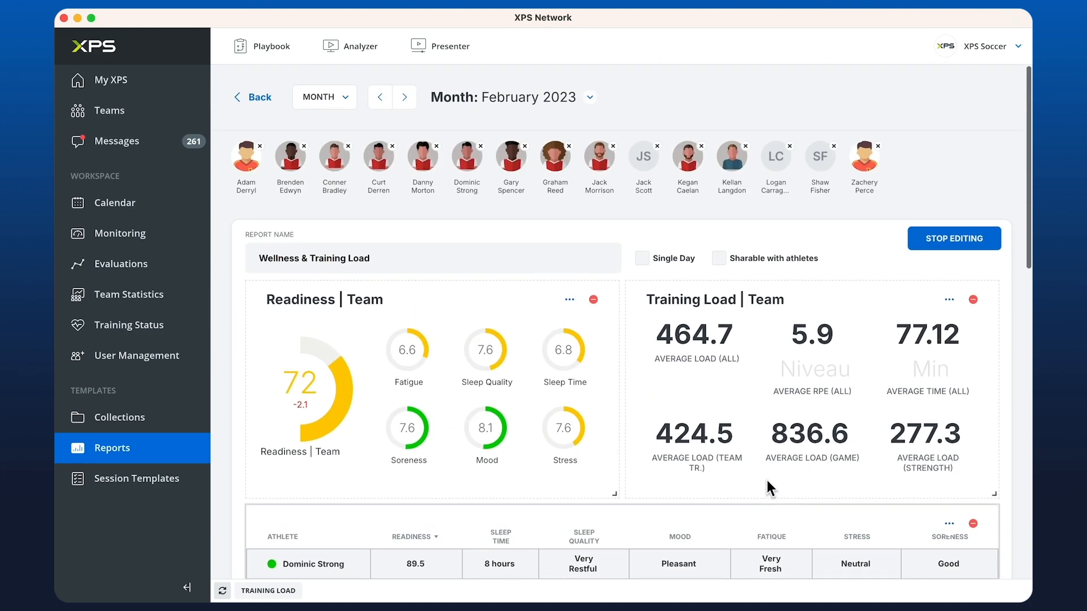
scroll(513, 354, down, 4)
scroll(513, 354, down, 5)
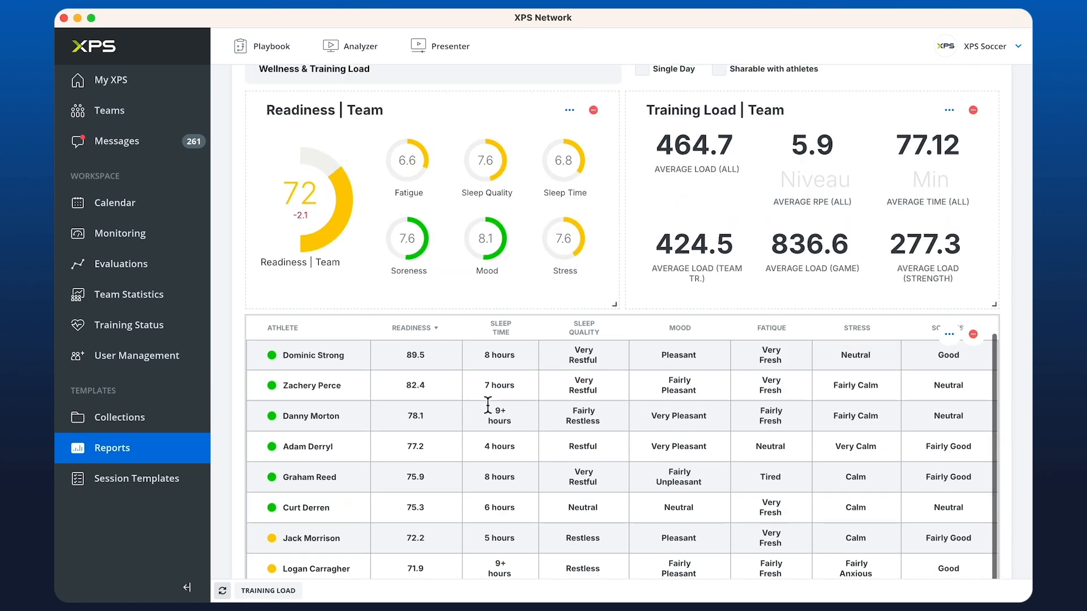
scroll(494, 299, down, 3)
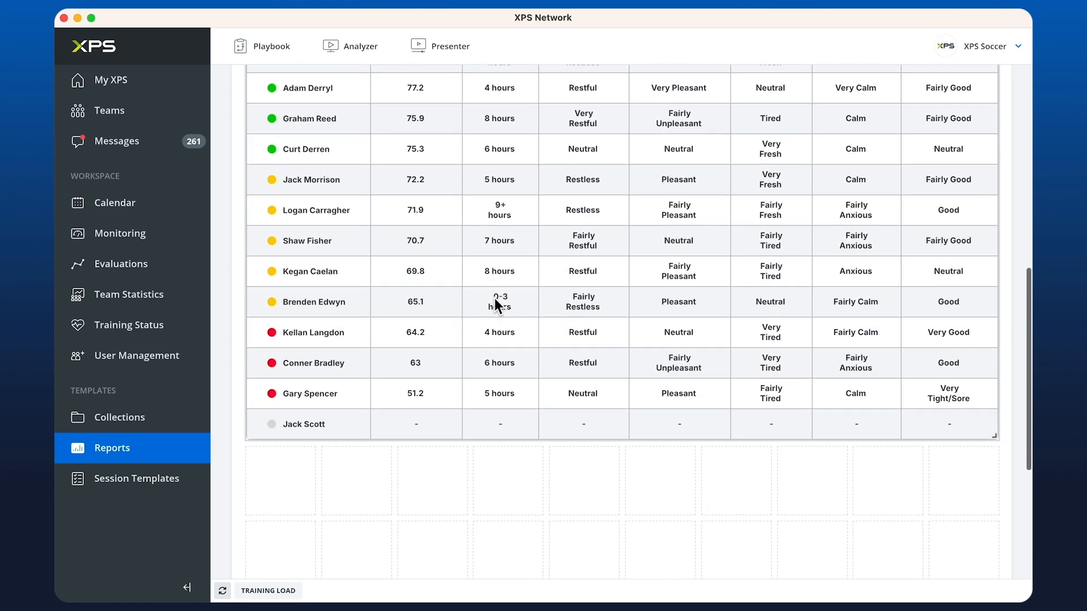
Create a new Chart widget in the first empty grid cell directly below the readiness table.
scroll(490, 237, down, 3)
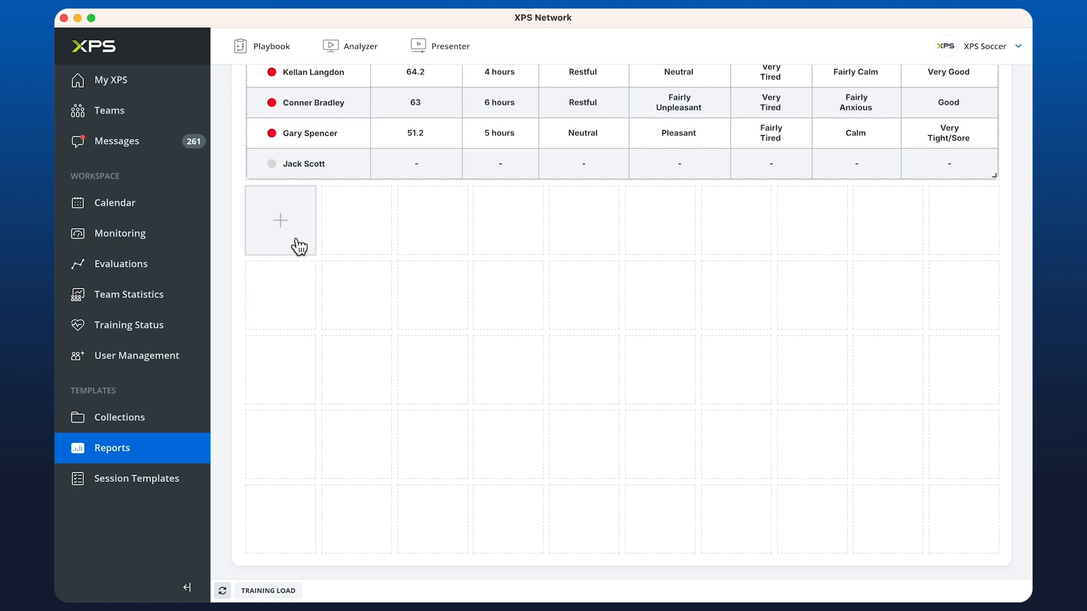
click(288, 235)
mouse_move(286, 235)
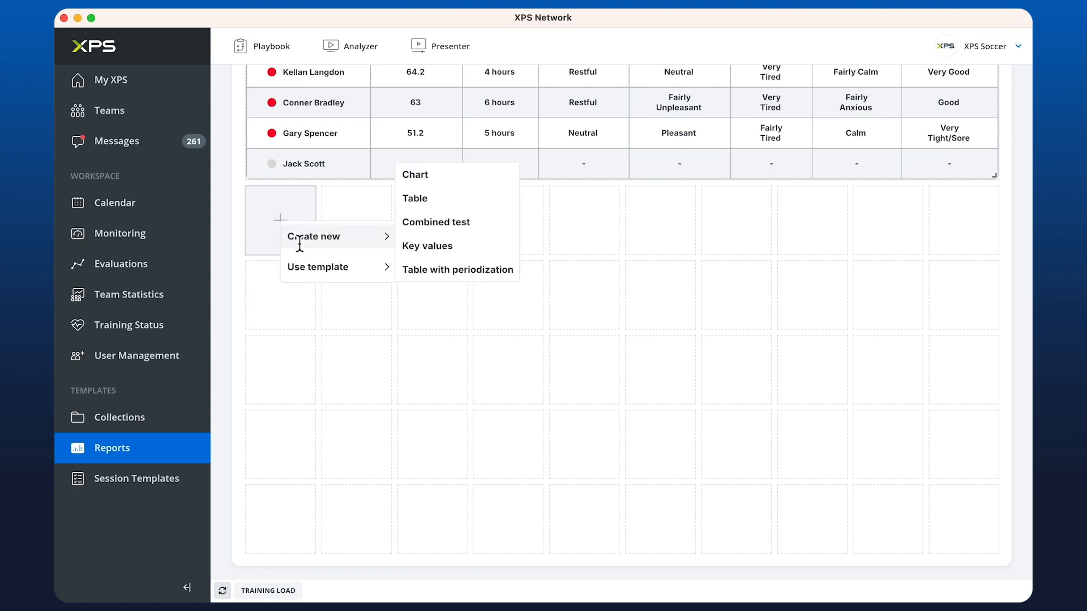
click(427, 176)
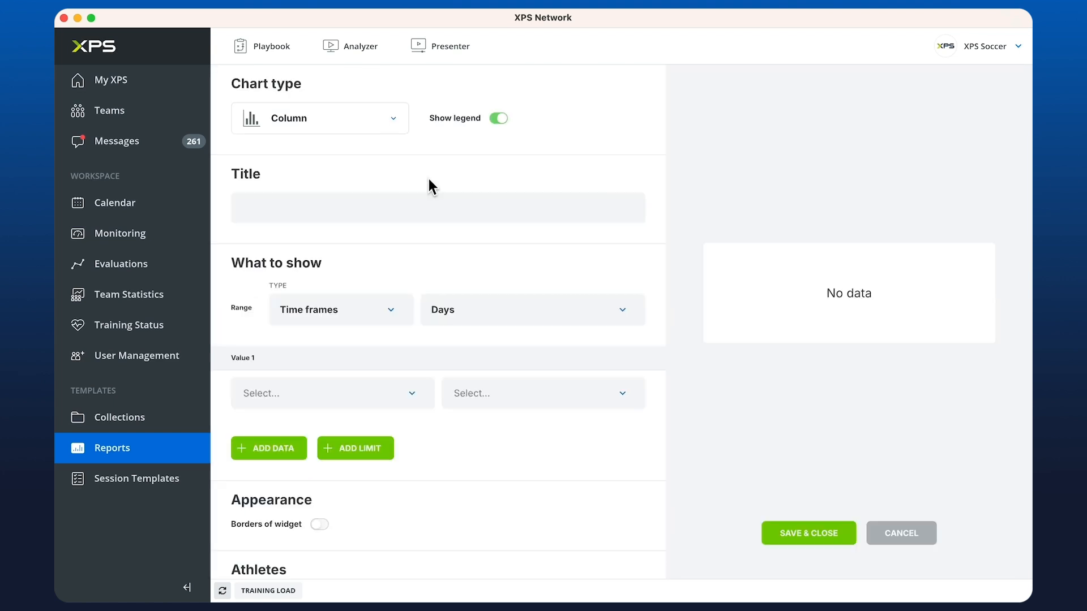
Title the chart "Monthly Training Load" and set its time frame range to Weeks.
text(Monthly Training Load)
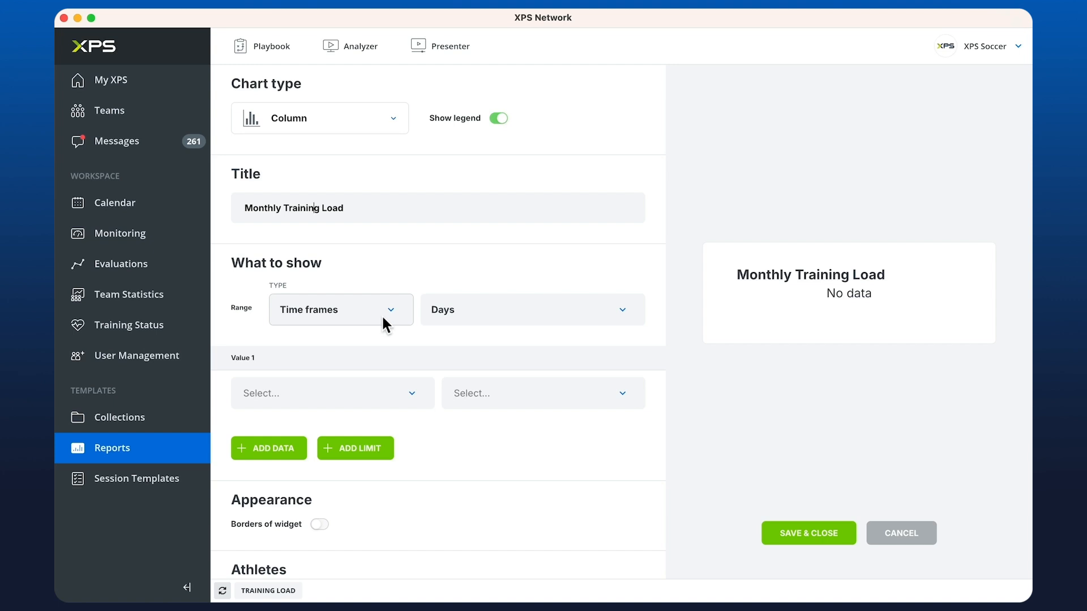
click(473, 310)
click(457, 393)
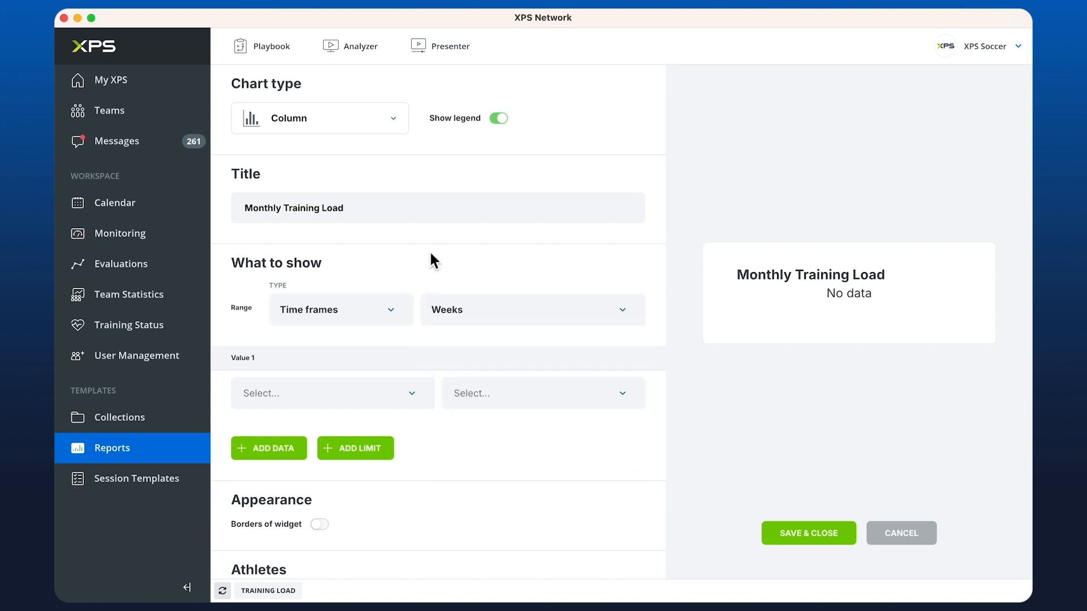
Set the chart's first value to the Training Load Total Load score, calculated as Sum.
click(374, 396)
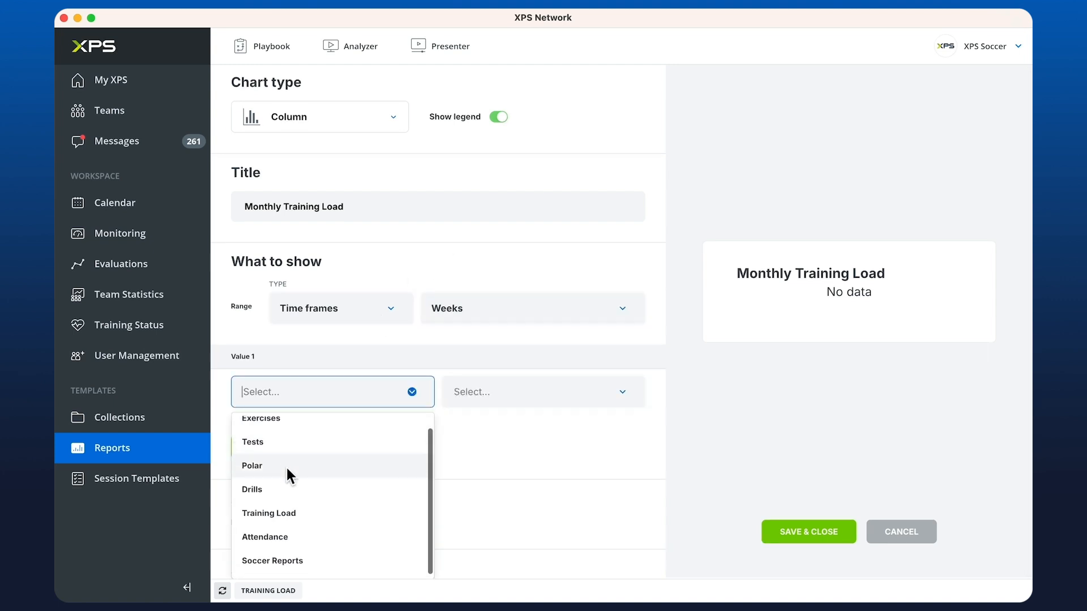
click(283, 515)
click(472, 396)
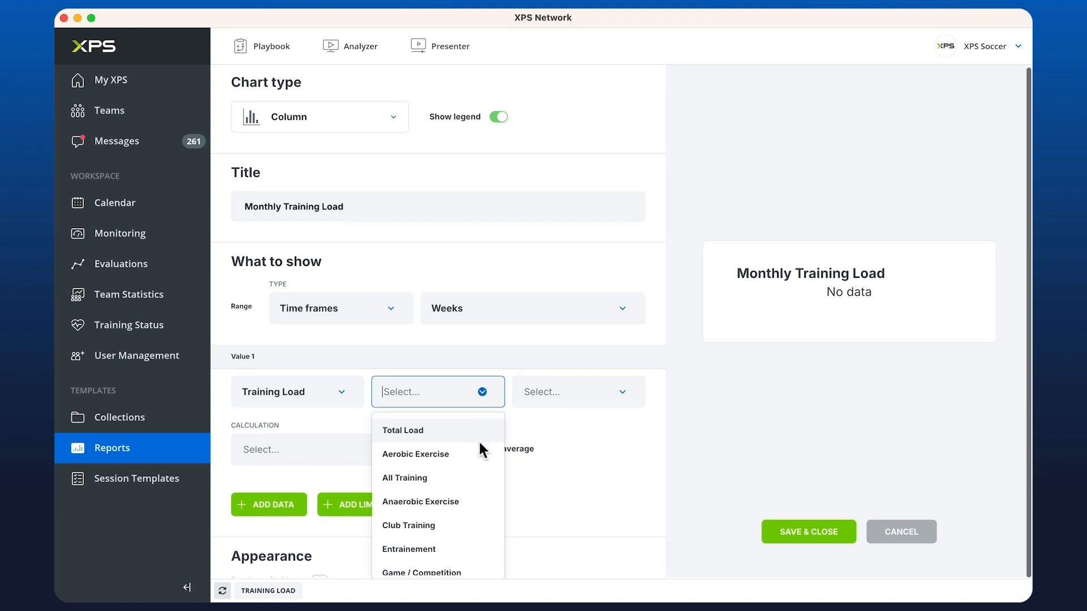
click(453, 427)
click(569, 399)
click(559, 478)
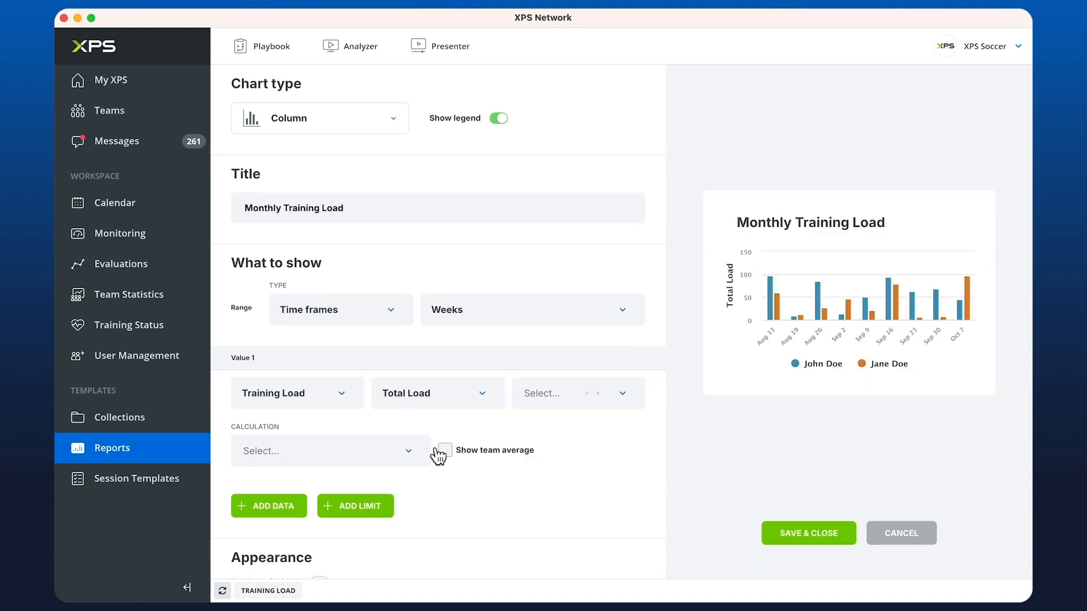
click(365, 447)
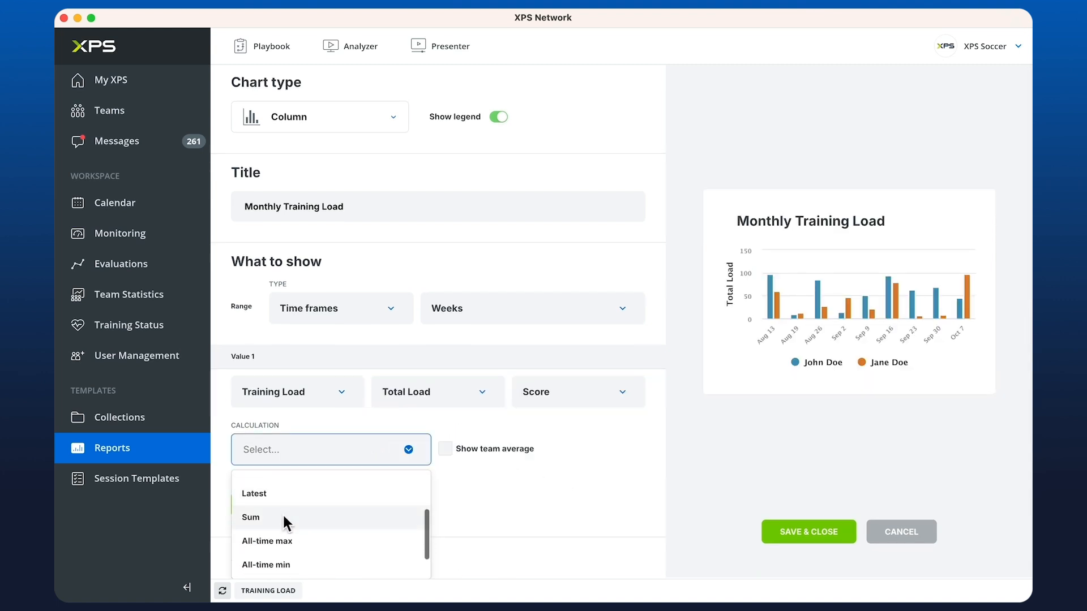
click(284, 512)
Show the team average as a line in the chart, and save and close the widget.
click(457, 458)
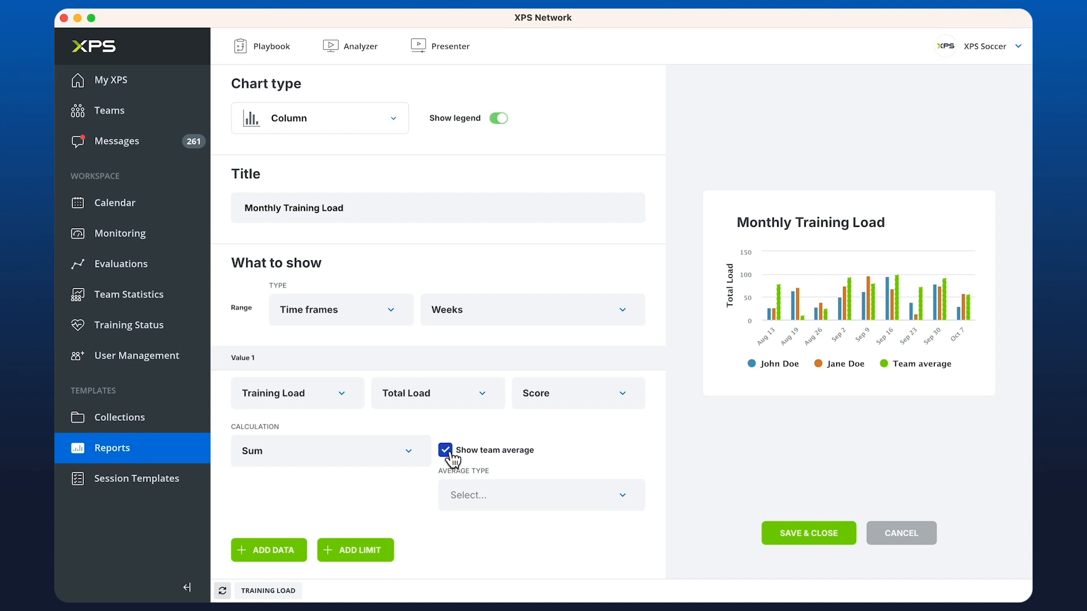
click(520, 491)
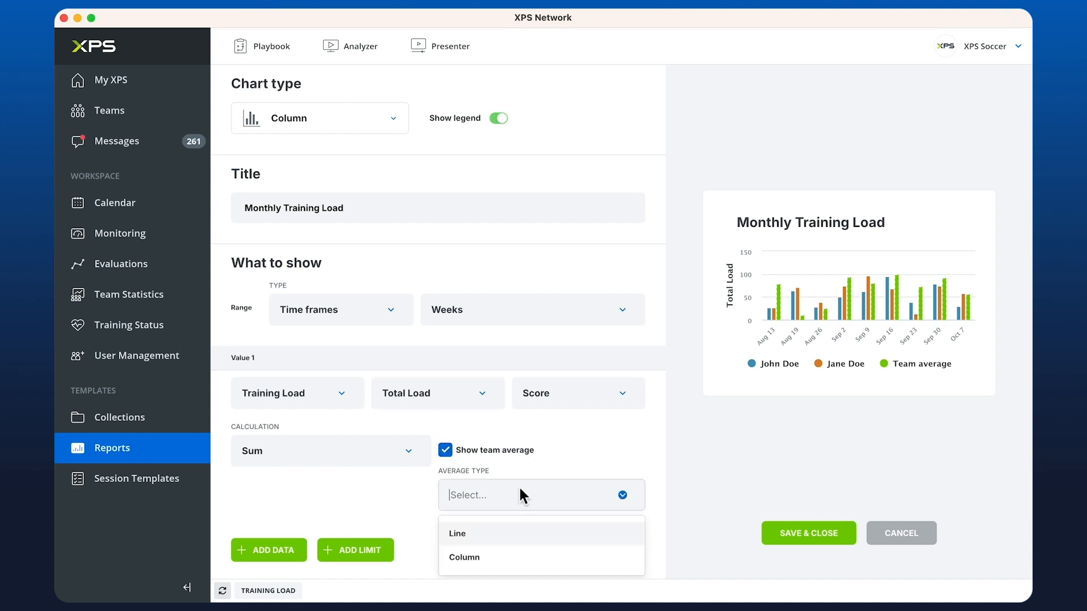
click(473, 535)
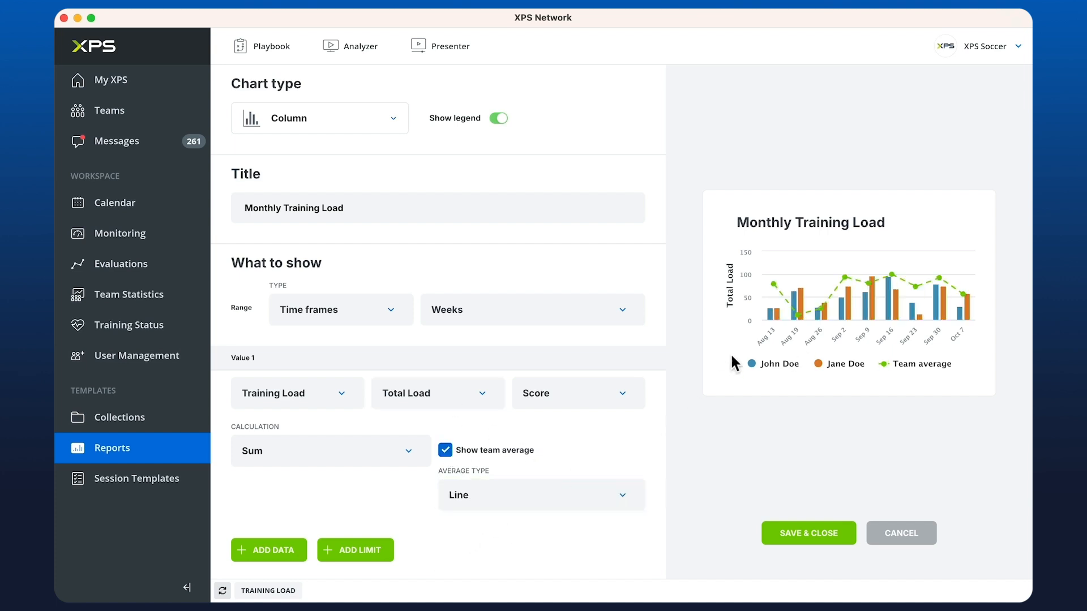
click(445, 451)
click(445, 451)
mouse_move(894, 256)
scroll(453, 368, down, 5)
click(799, 532)
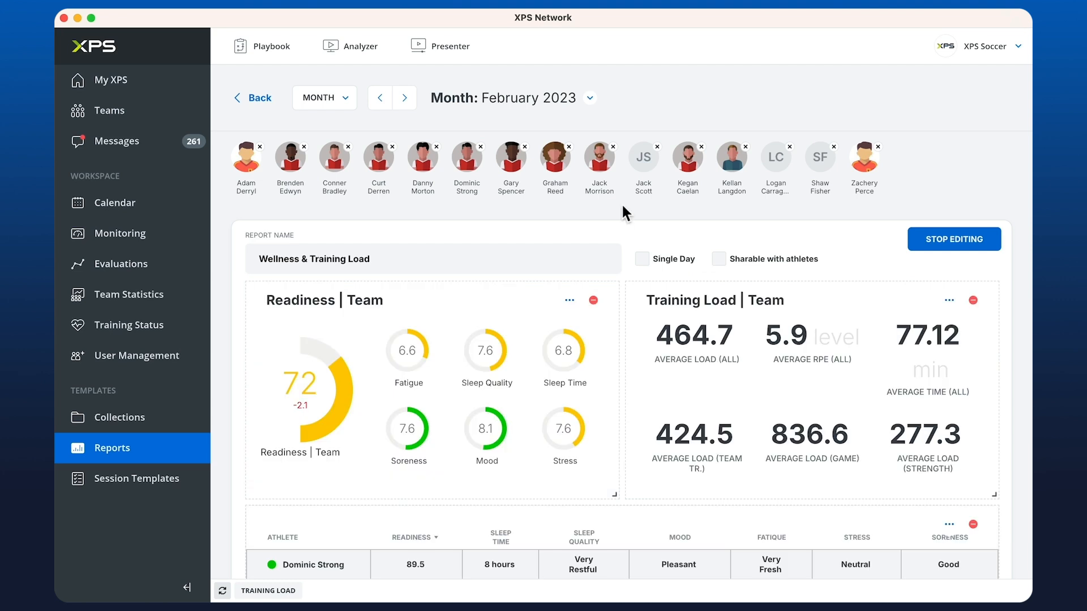
Create a new "Table with periodization" widget in the first empty grid cell below the Monthly Training Load chart.
scroll(624, 213, down, 10)
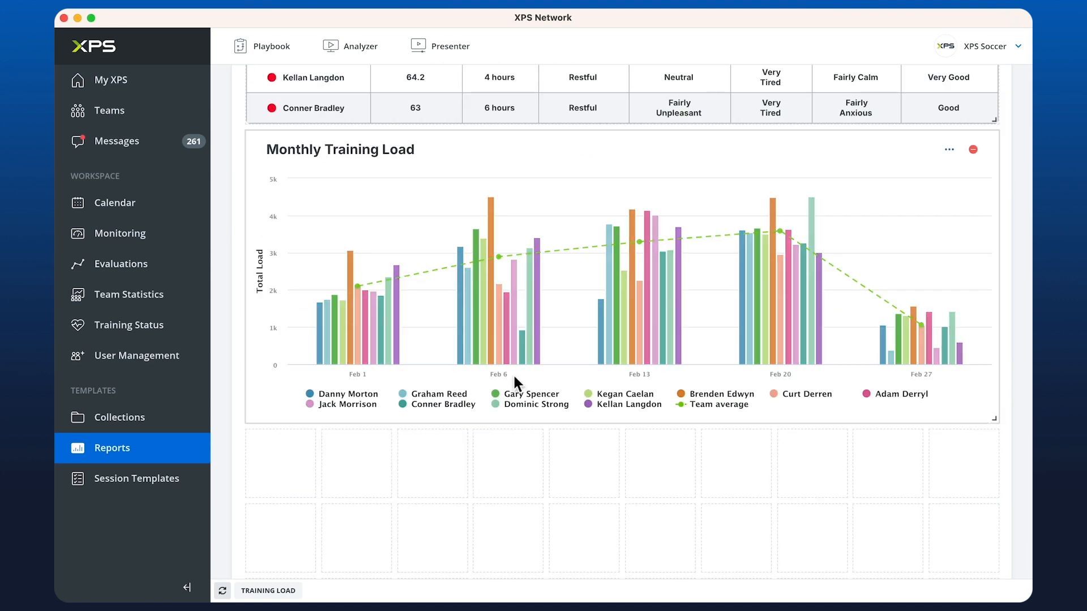
mouse_move(504, 362)
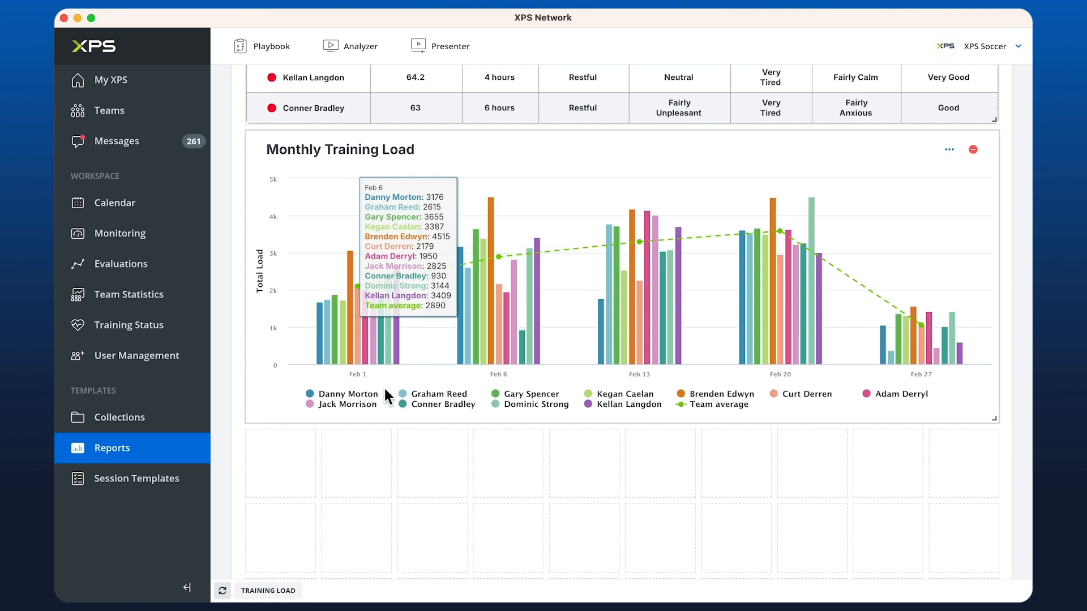
mouse_move(805, 378)
scroll(834, 437, down, 3)
click(281, 337)
mouse_move(368, 352)
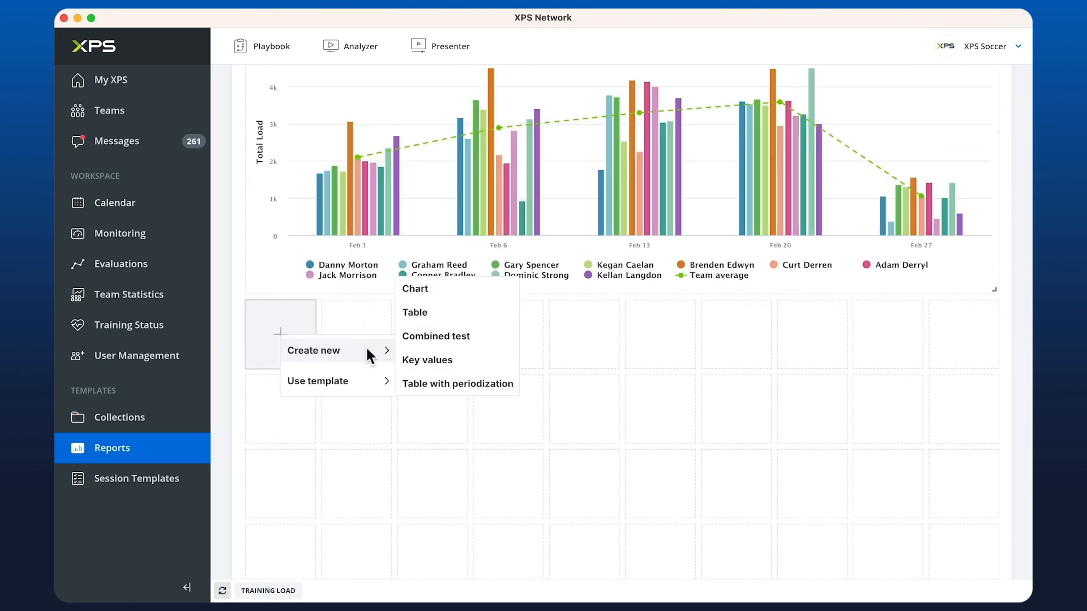
click(436, 391)
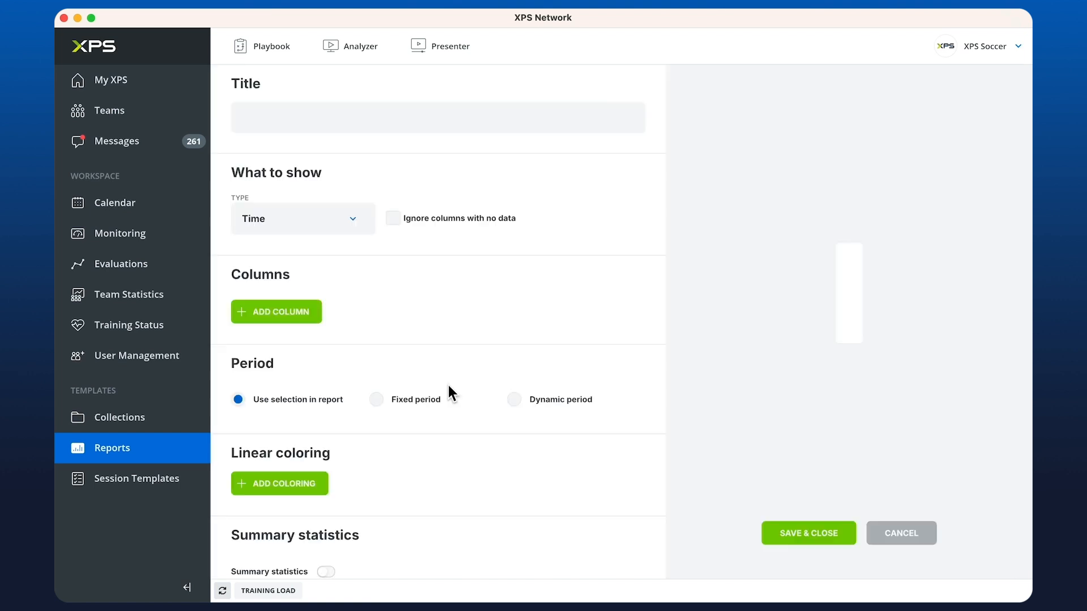
Title the table "Training Load Table" and show Days time frames, ignoring columns with no data.
click(347, 221)
click(371, 281)
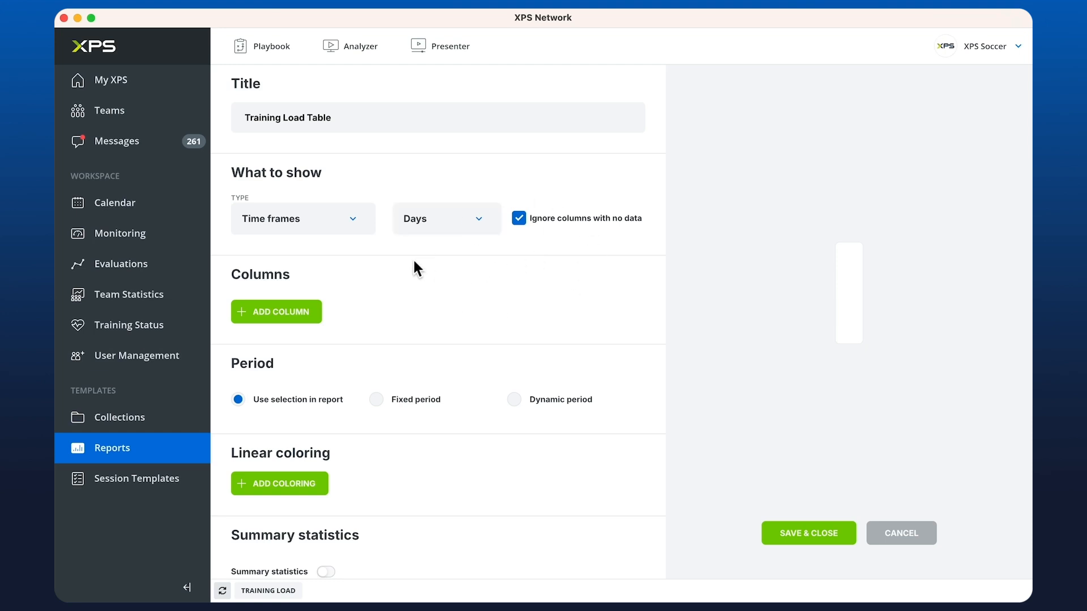
Add a column to the table showing the Training Load Total Load score.
click(298, 318)
click(296, 310)
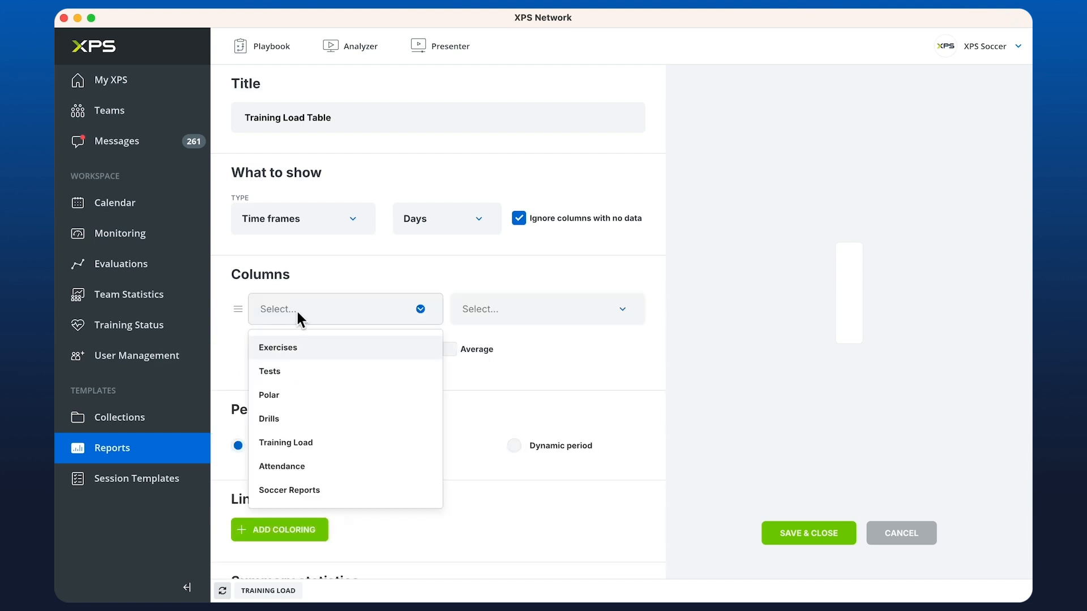
click(285, 443)
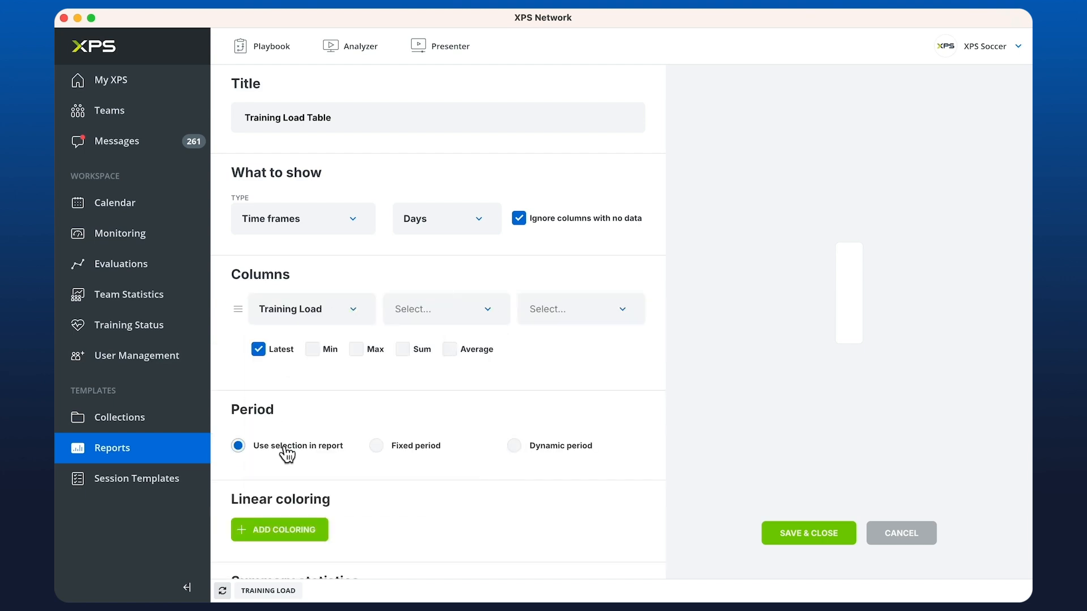
click(433, 309)
click(416, 346)
click(558, 310)
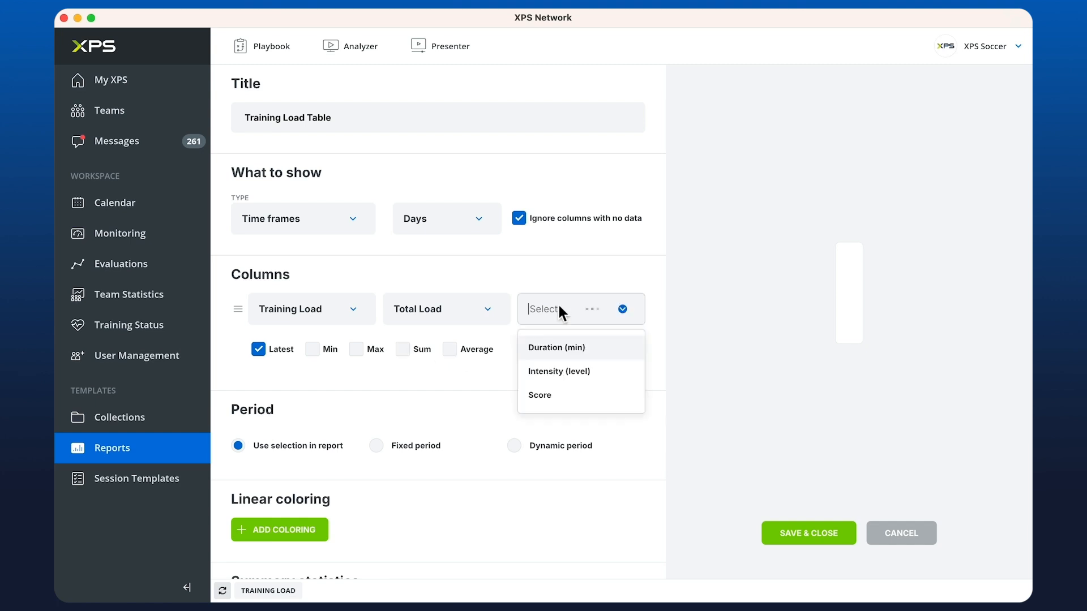
click(550, 393)
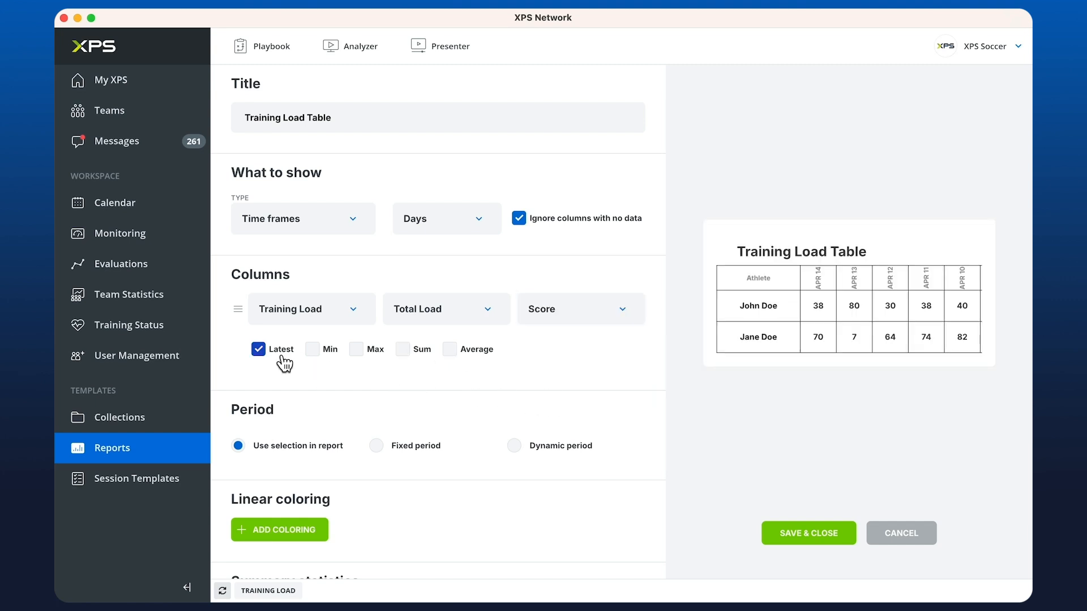
Add linear coloring to the table for the Total Load source with the Red - Yellow - Green type.
scroll(317, 367, down, 3)
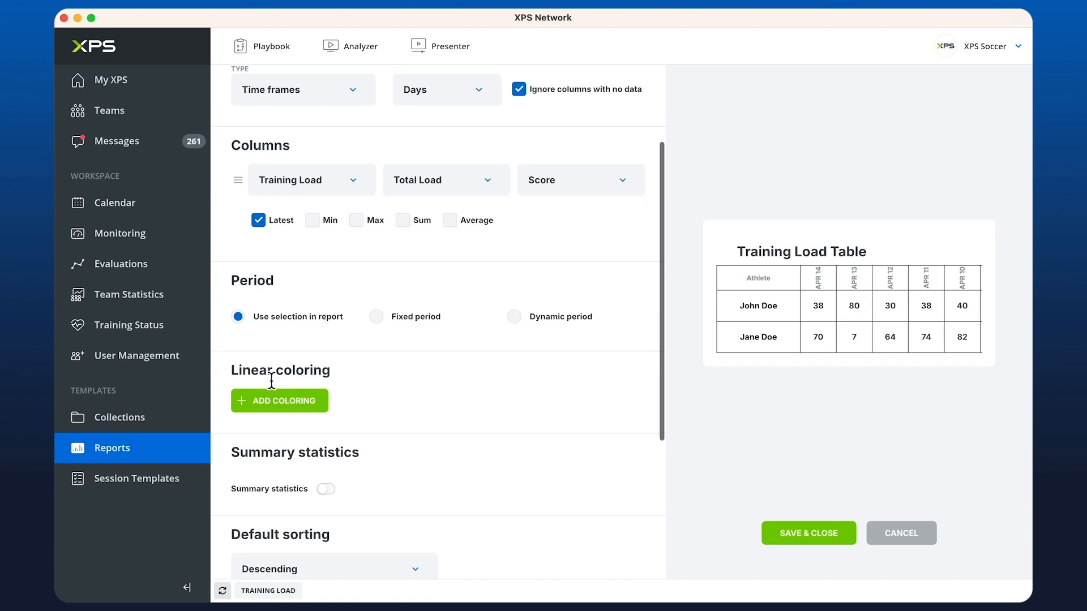
click(252, 411)
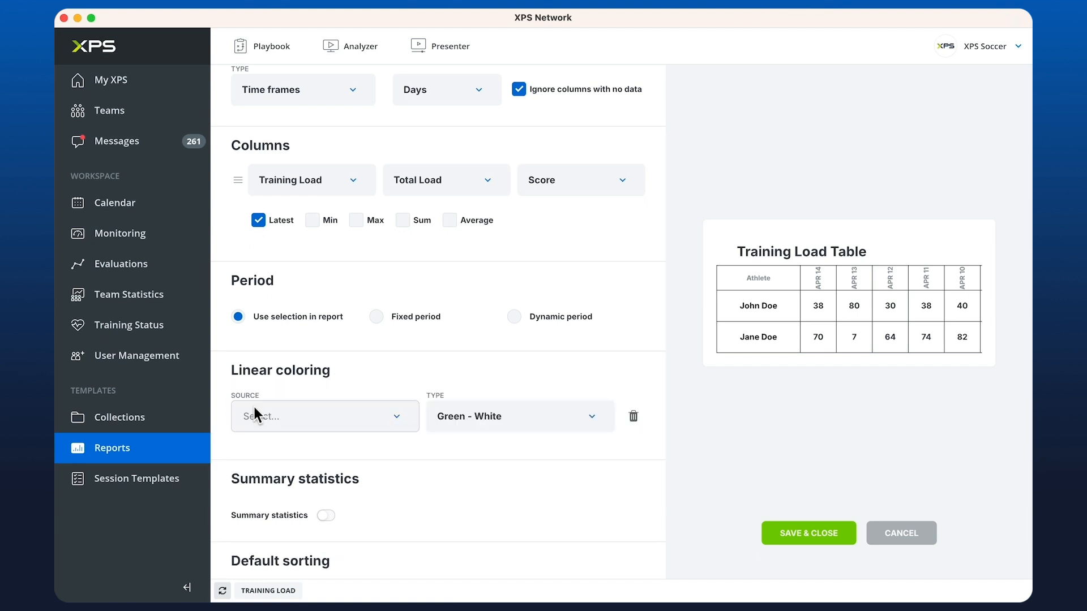
click(352, 416)
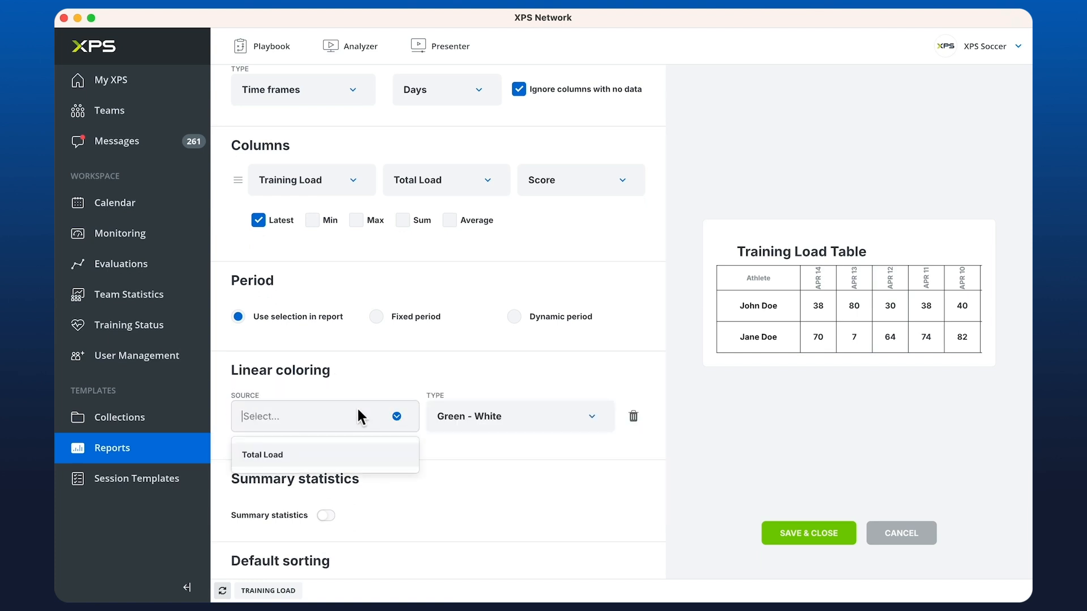
click(263, 457)
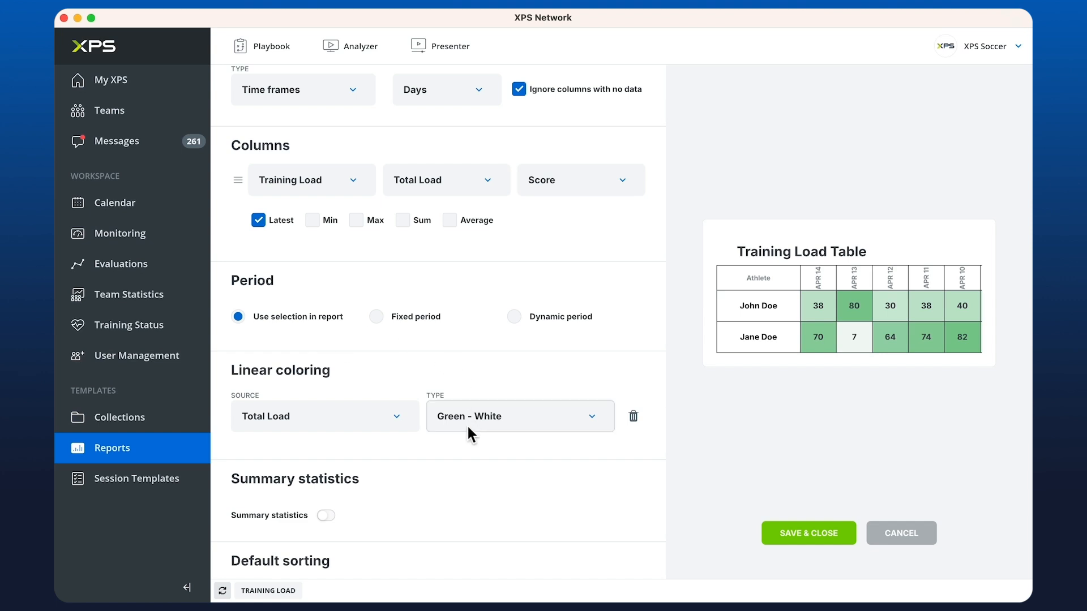
click(456, 431)
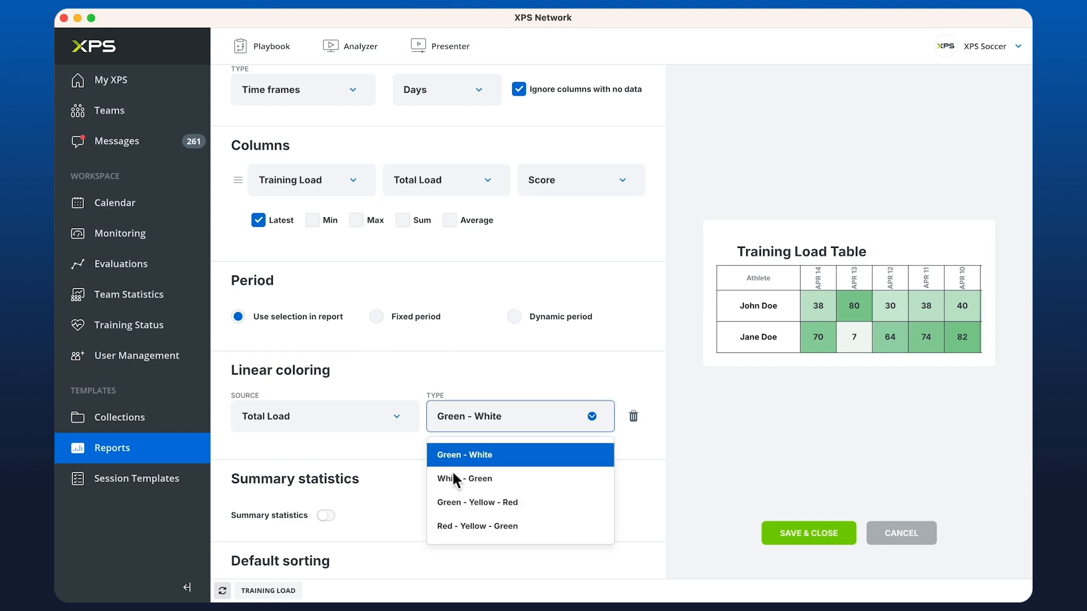
click(491, 526)
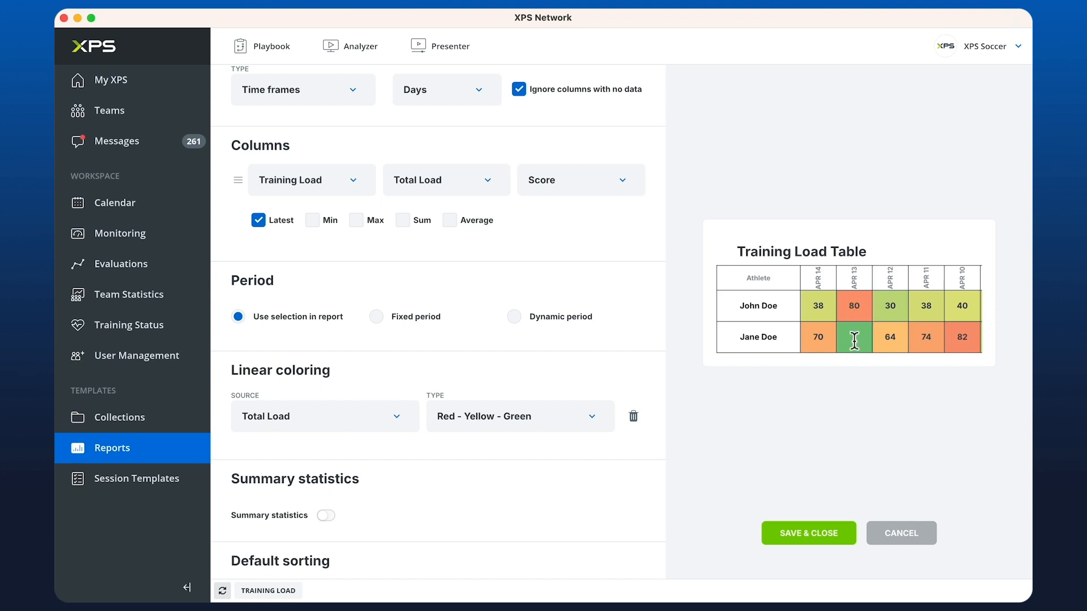
Enable summary statistics for the table and align them below the table.
scroll(330, 363, down, 3)
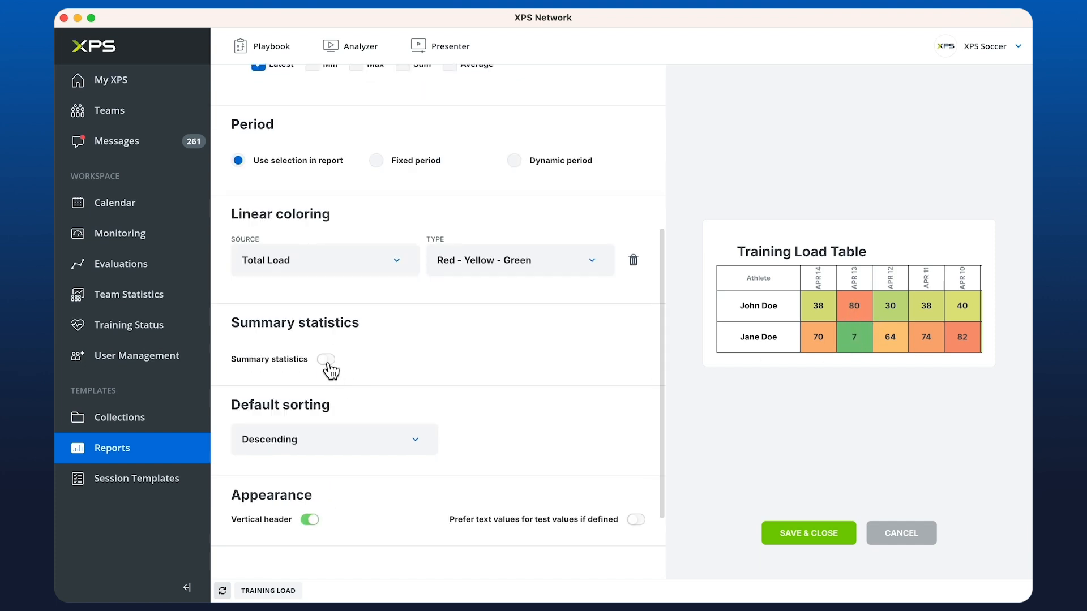
click(326, 368)
click(482, 369)
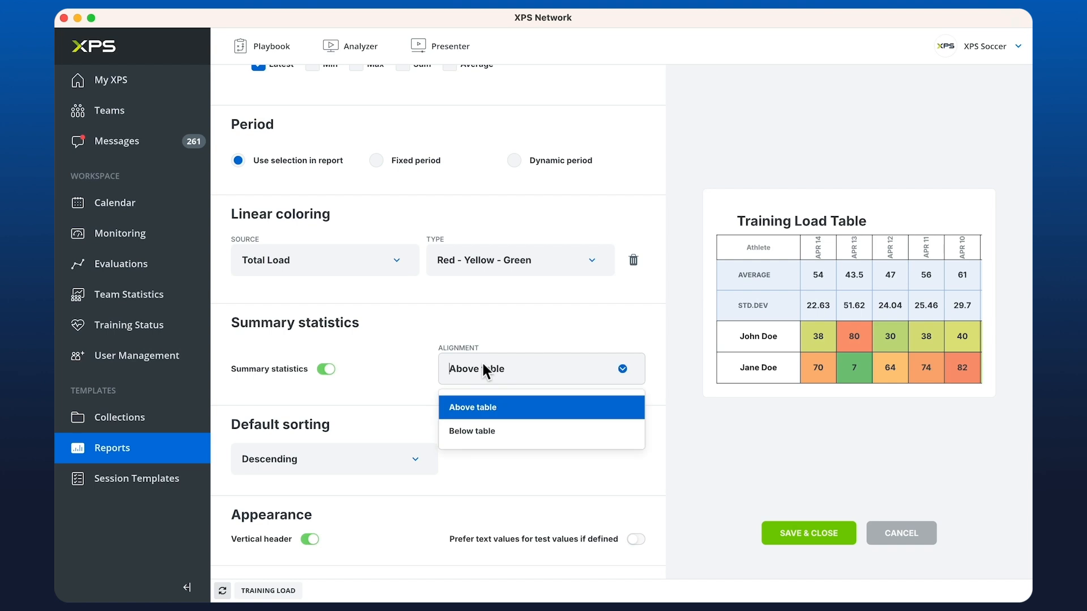
click(477, 430)
Turn off the table's vertical header, and save and close the widget.
scroll(408, 340, down, 2)
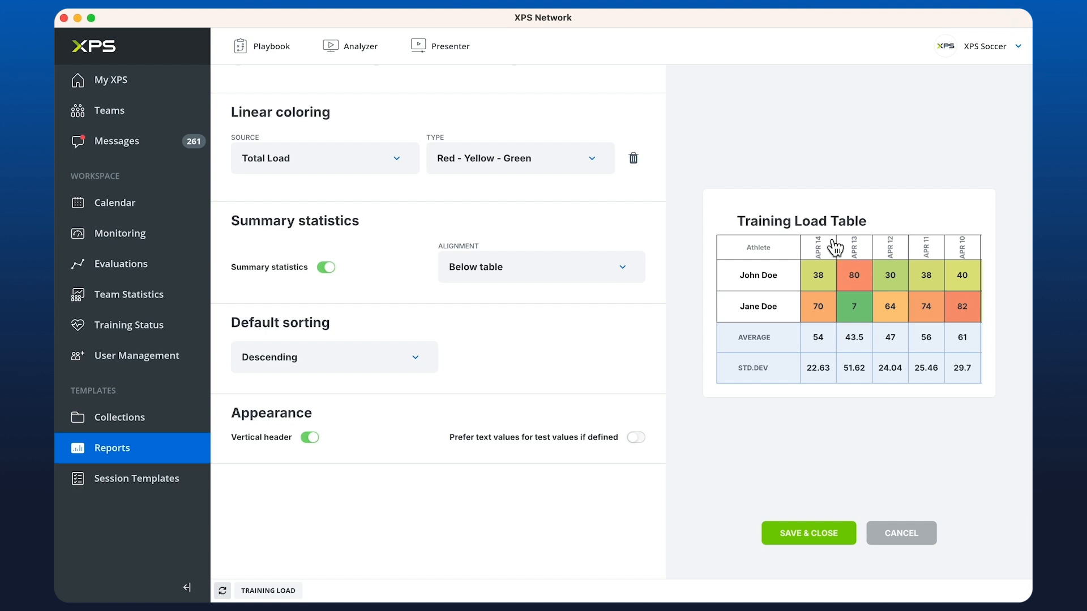
click(308, 440)
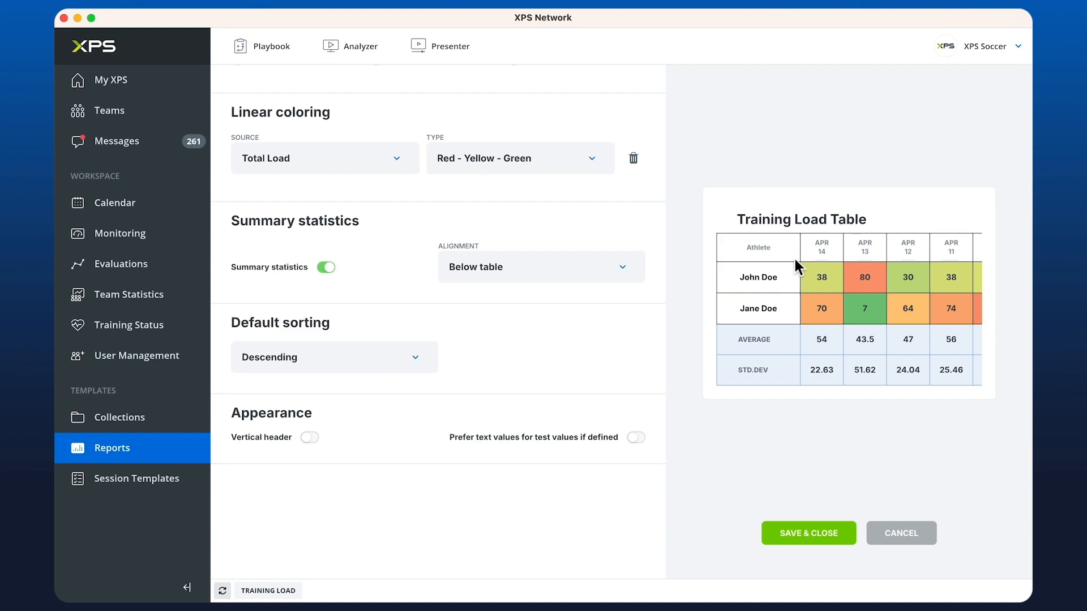
click(793, 535)
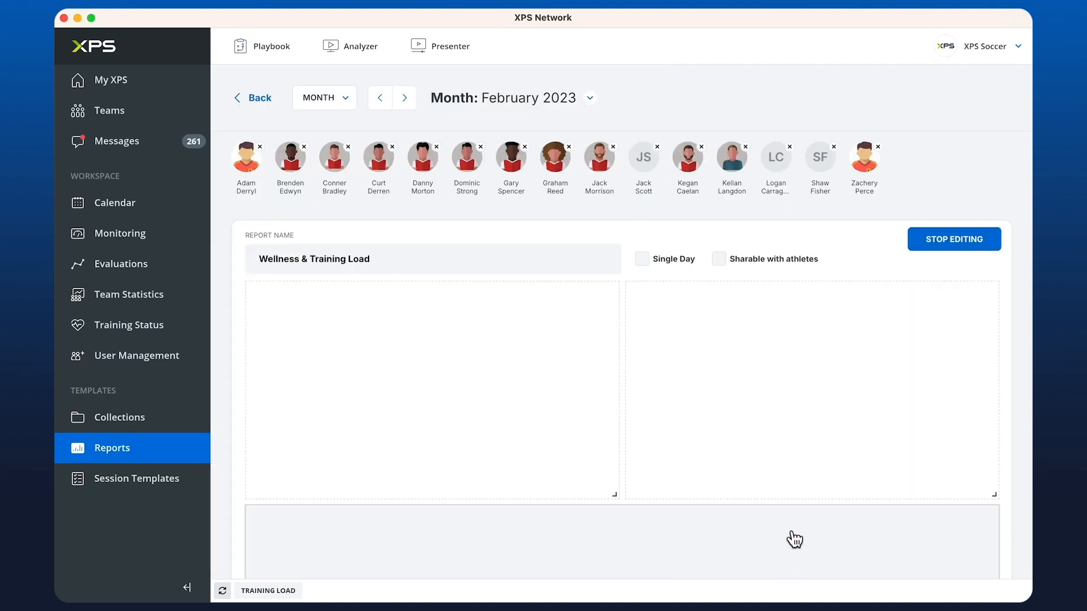
Enlarge the Training Load Table widget to the full report width and make it tall enough for about twelve athlete rows.
scroll(697, 186, down, 15)
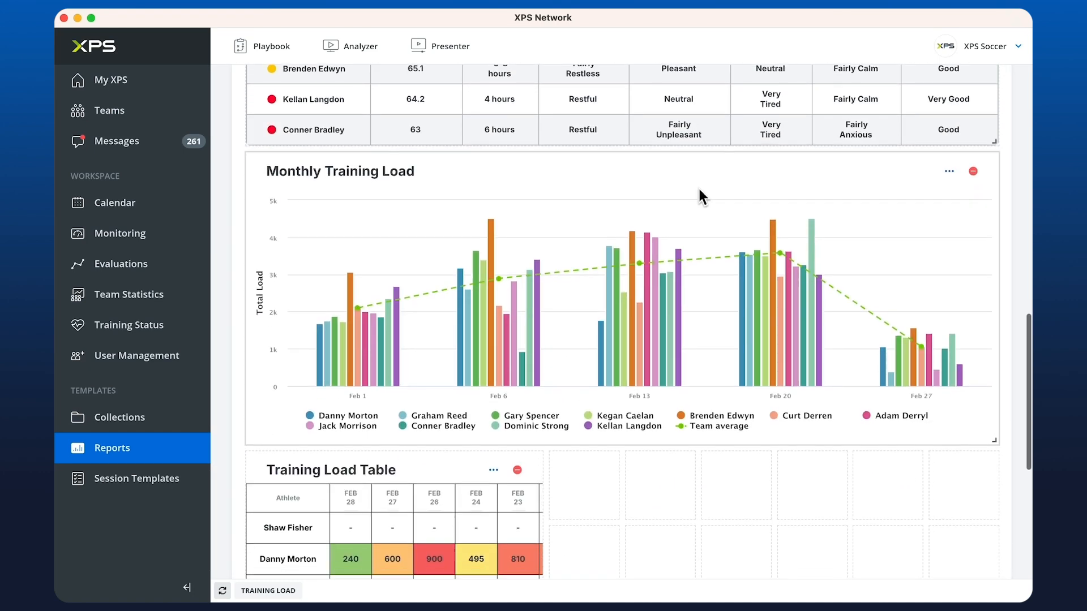
drag(546, 321, 990, 572)
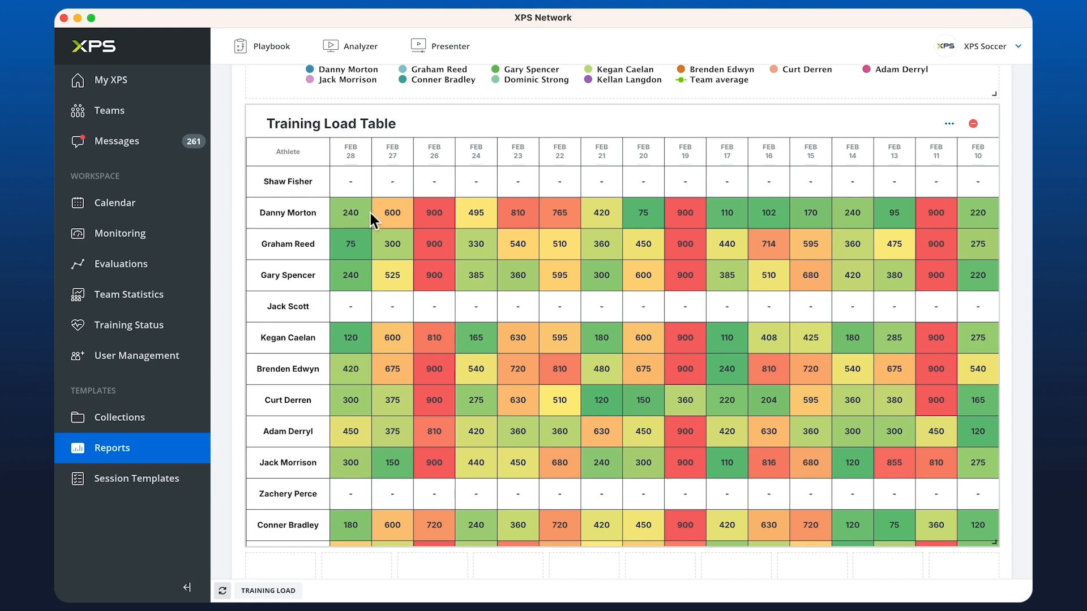
Examine the Training Load Table across all February dates and down to the average and standard deviation rows.
scroll(594, 221, right, 8)
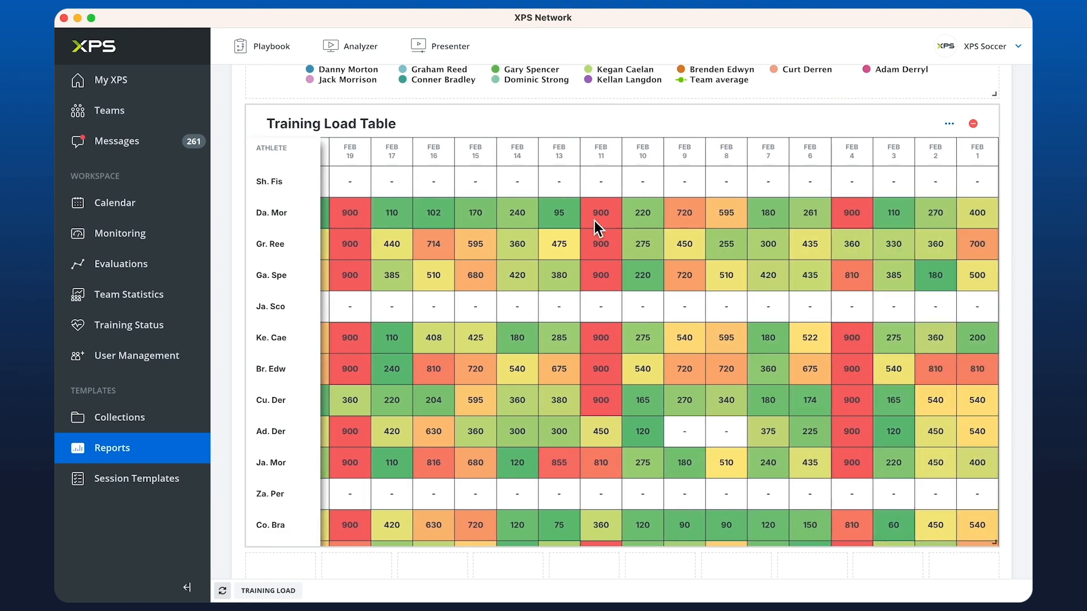
scroll(909, 249, left, 8)
scroll(908, 246, up, 1)
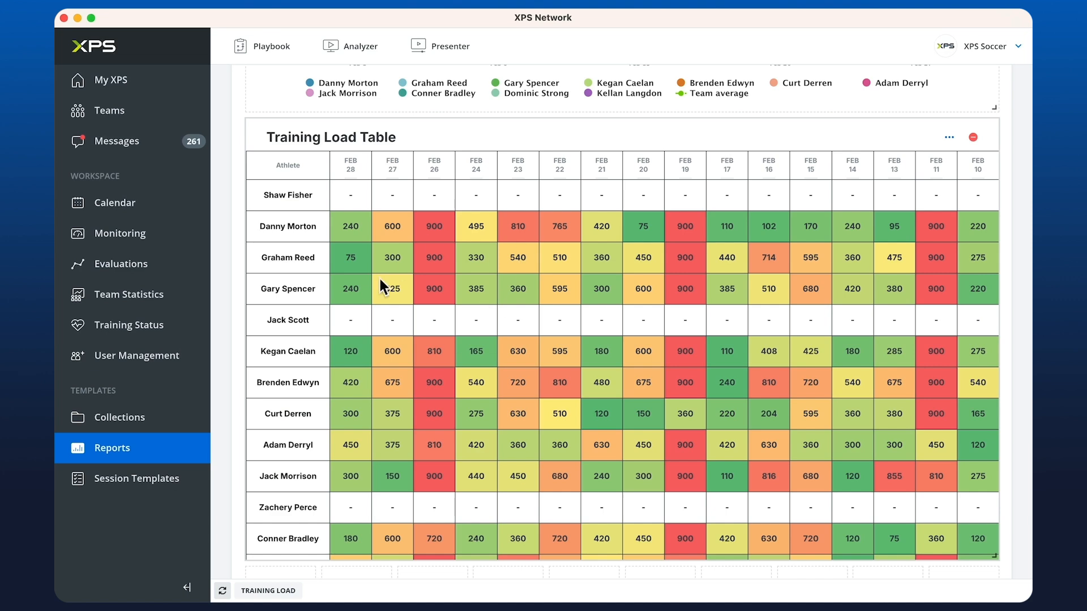
scroll(443, 304, down, 5)
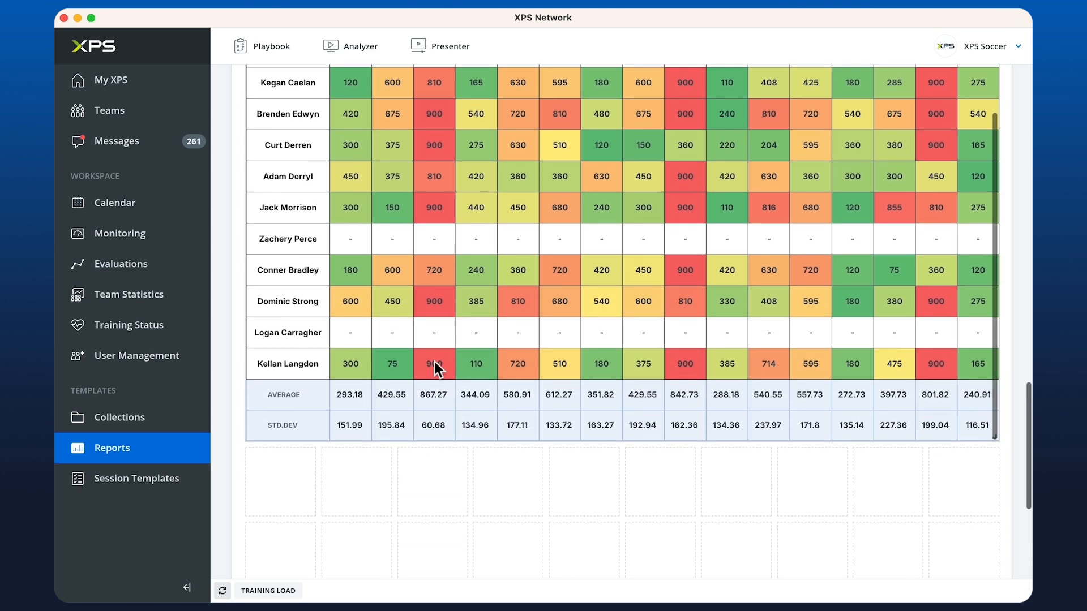
scroll(389, 341, up, 3)
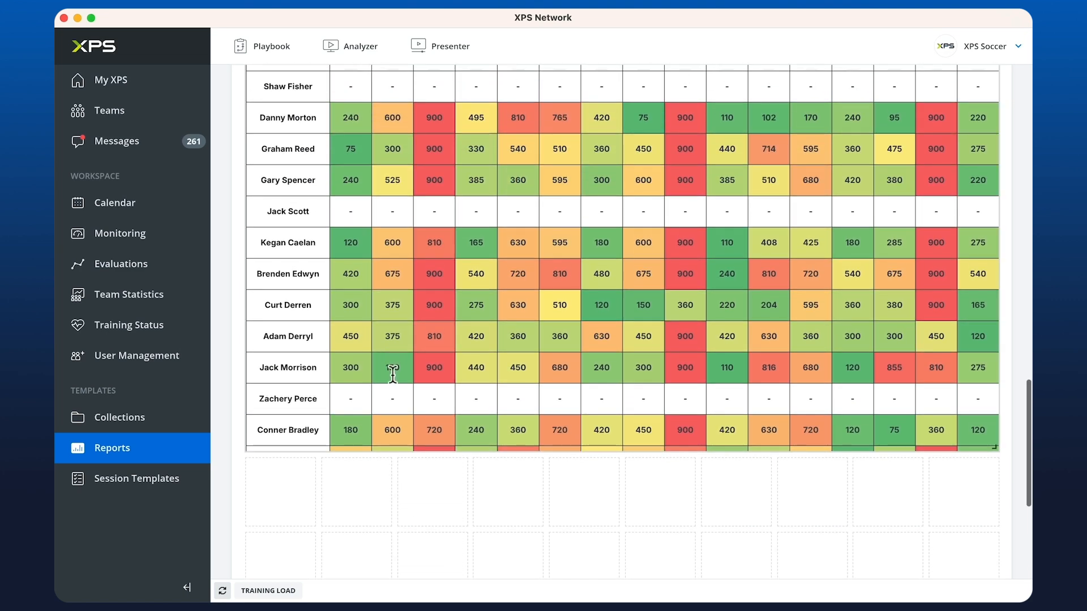
scroll(406, 523, up, 2)
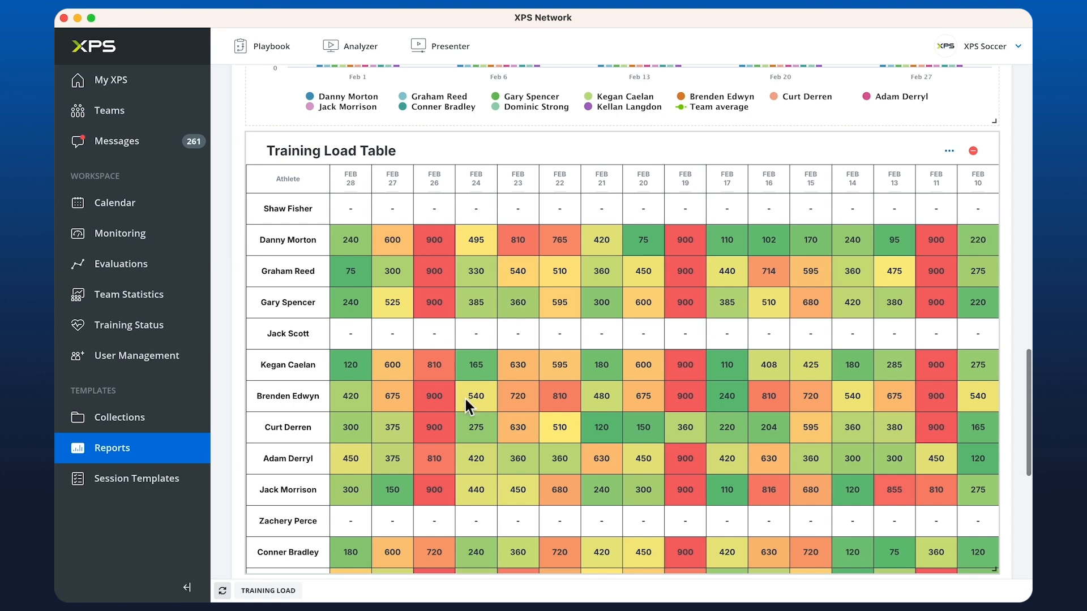
Stop editing the report and look over its finished layout from the Training Load Table up to the team widgets.
scroll(470, 405, down, 2)
scroll(499, 402, up, 3)
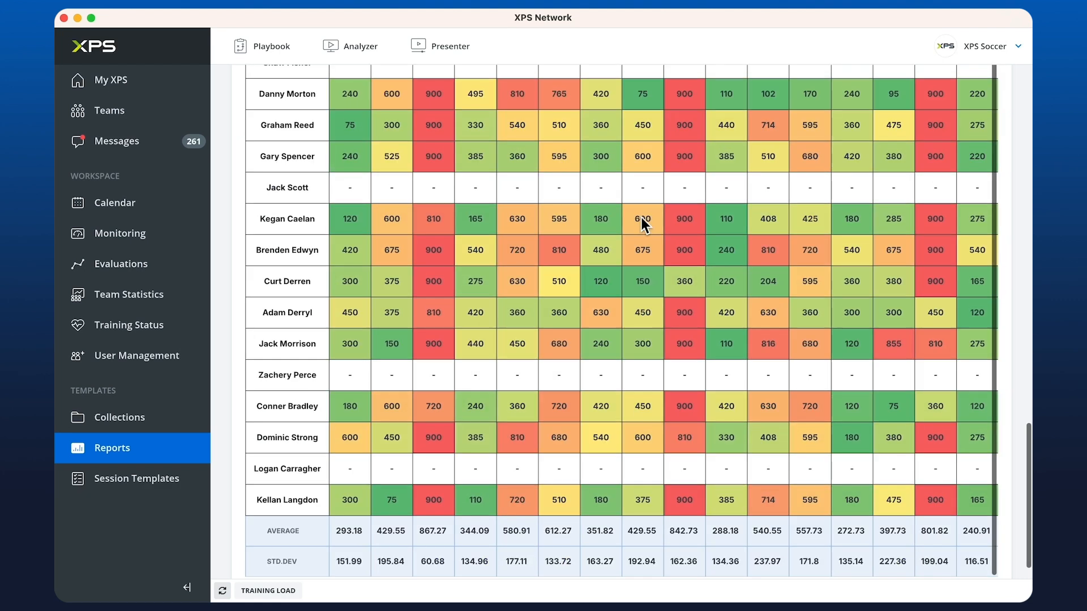
scroll(641, 218, up, 8)
scroll(634, 247, up, 15)
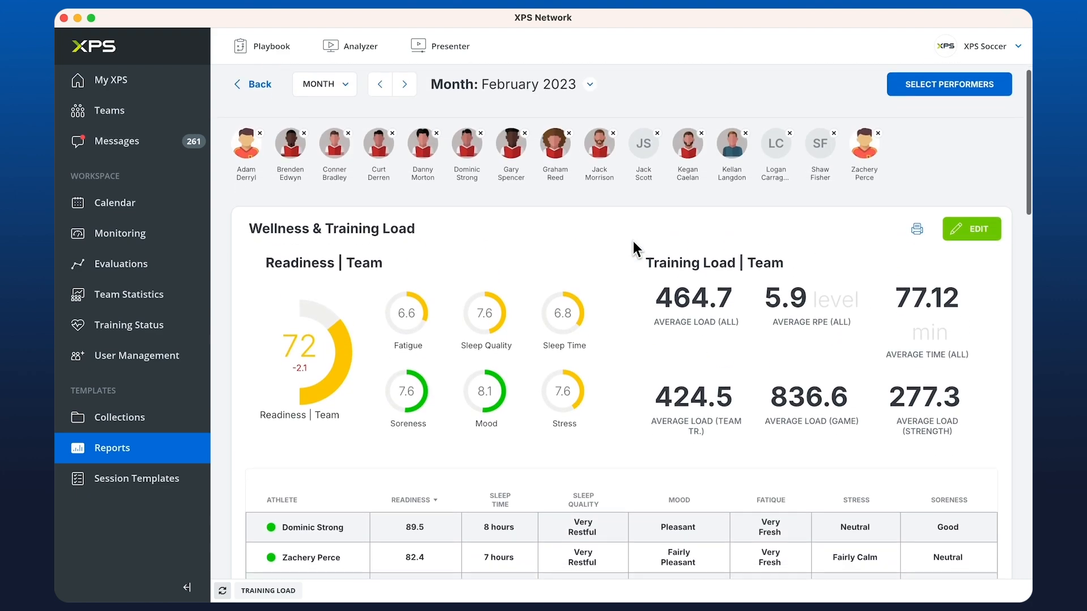
scroll(632, 241, down, 3)
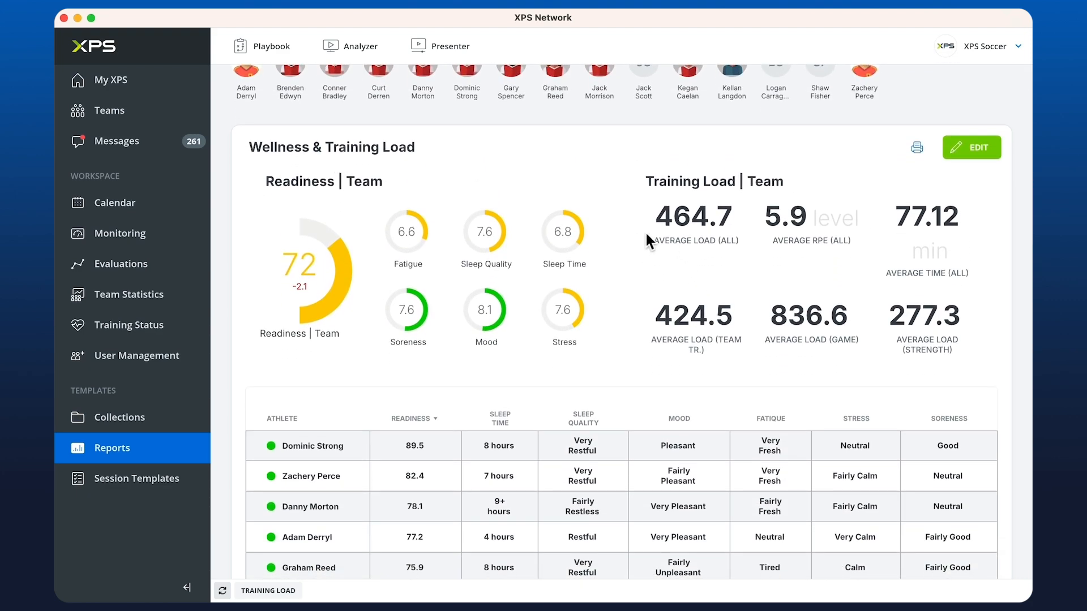
scroll(644, 229, down, 1)
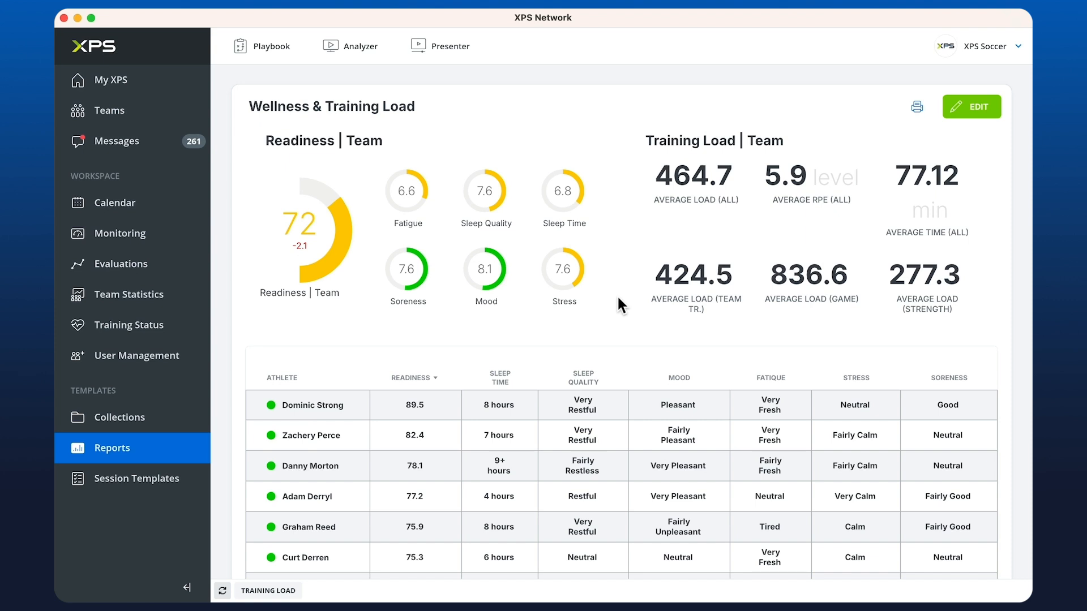